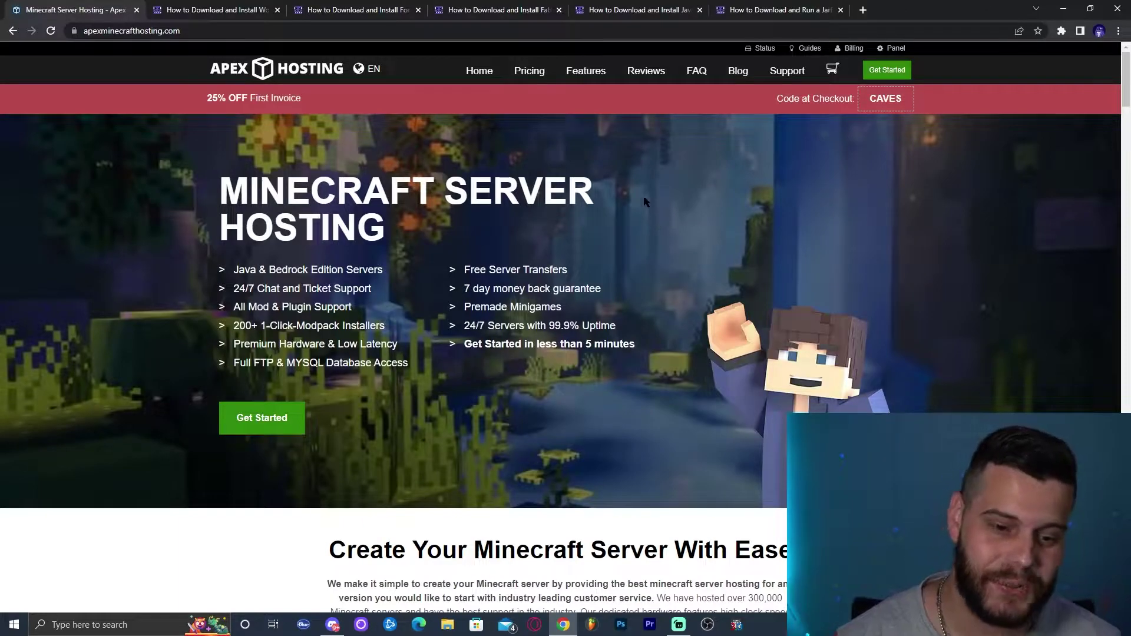
Close the Apex Hosting page to return to the itzCuba World Edit tutorial
{"action": "left_click_drag", "start_coordinate": [235, 180], "coordinate": [389, 235]}
{"action": "left_click", "coordinate": [501, 209]}
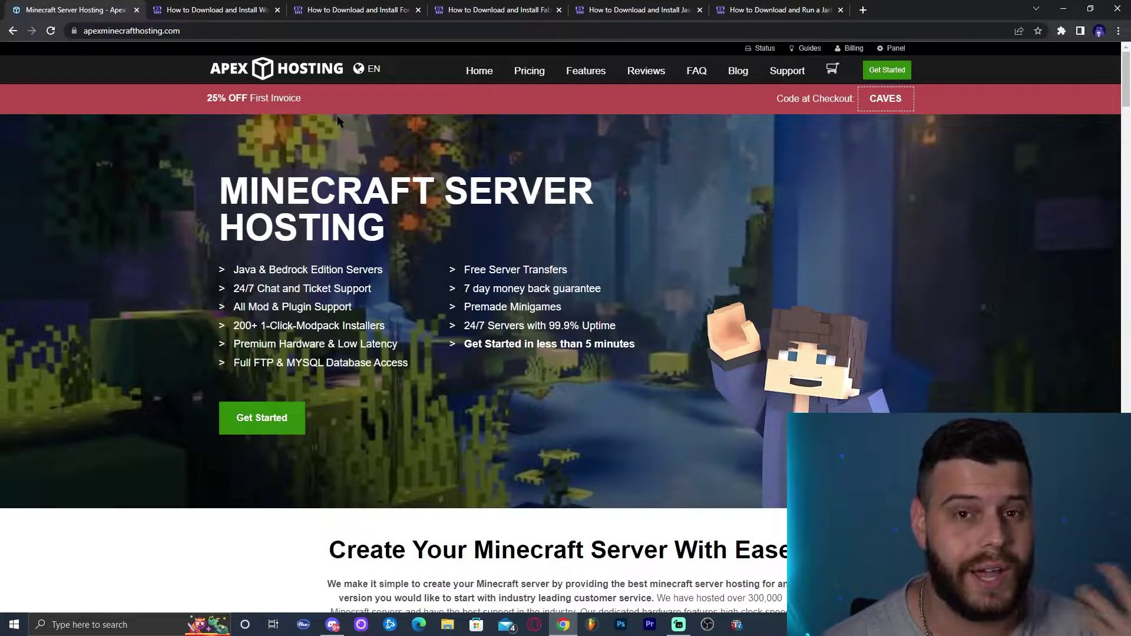
{"action": "left_click", "coordinate": [137, 10]}
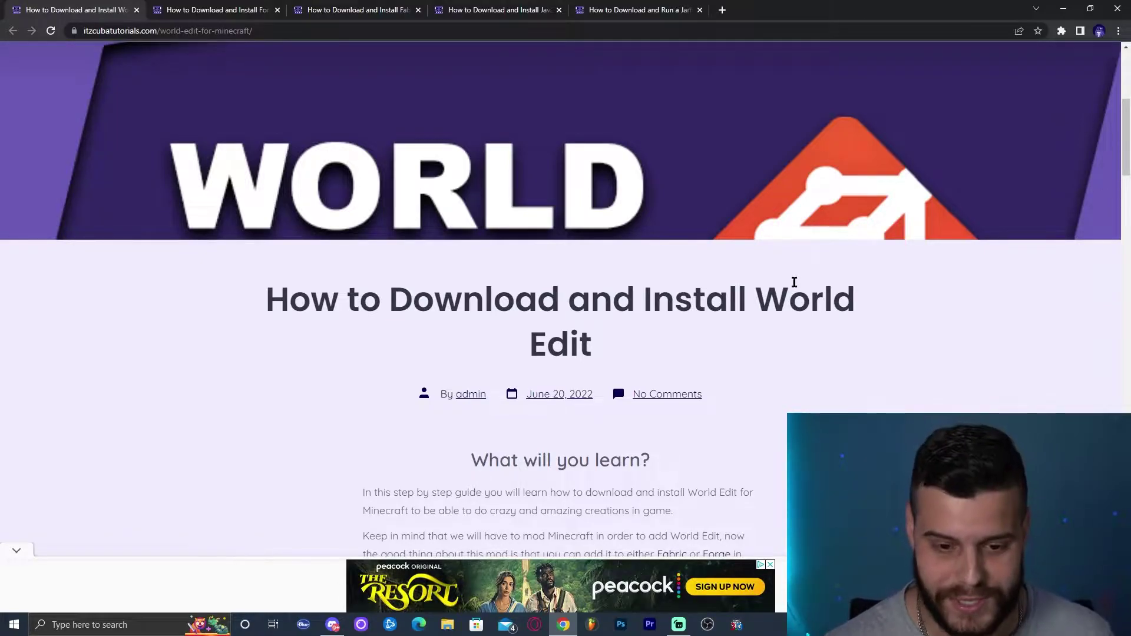
Scroll the World Edit tutorial to the Guide's Step 1 EngineHub and CurseForge download options
{"action": "scroll", "coordinate": [766, 293], "scroll_direction": "up", "scroll_amount": 5}
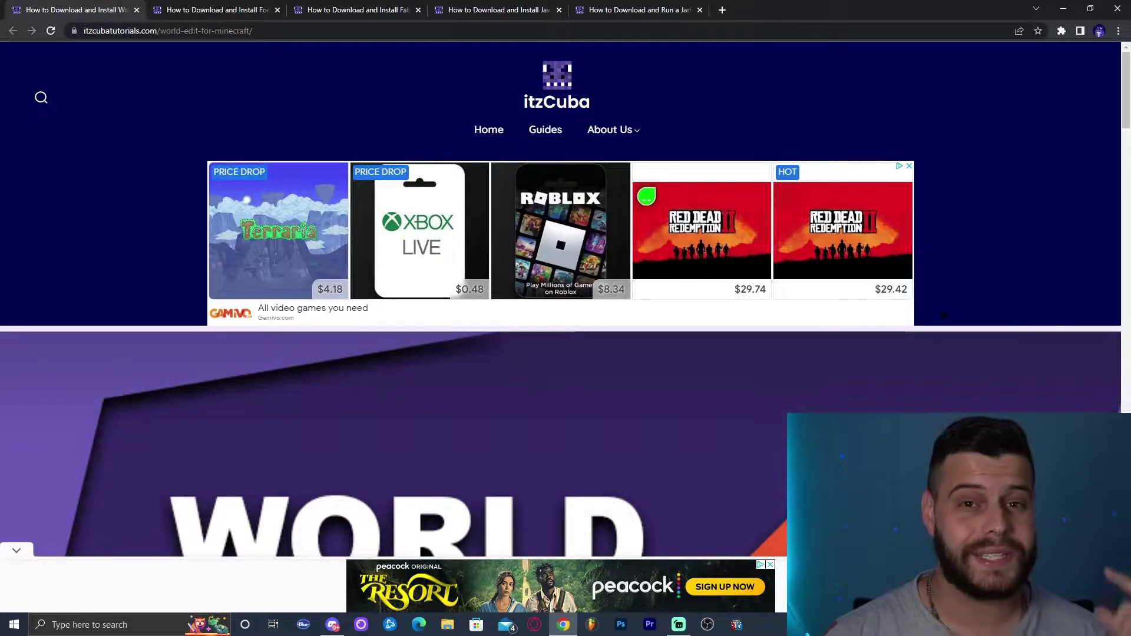
{"action": "scroll", "coordinate": [945, 318], "scroll_direction": "down", "scroll_amount": 7}
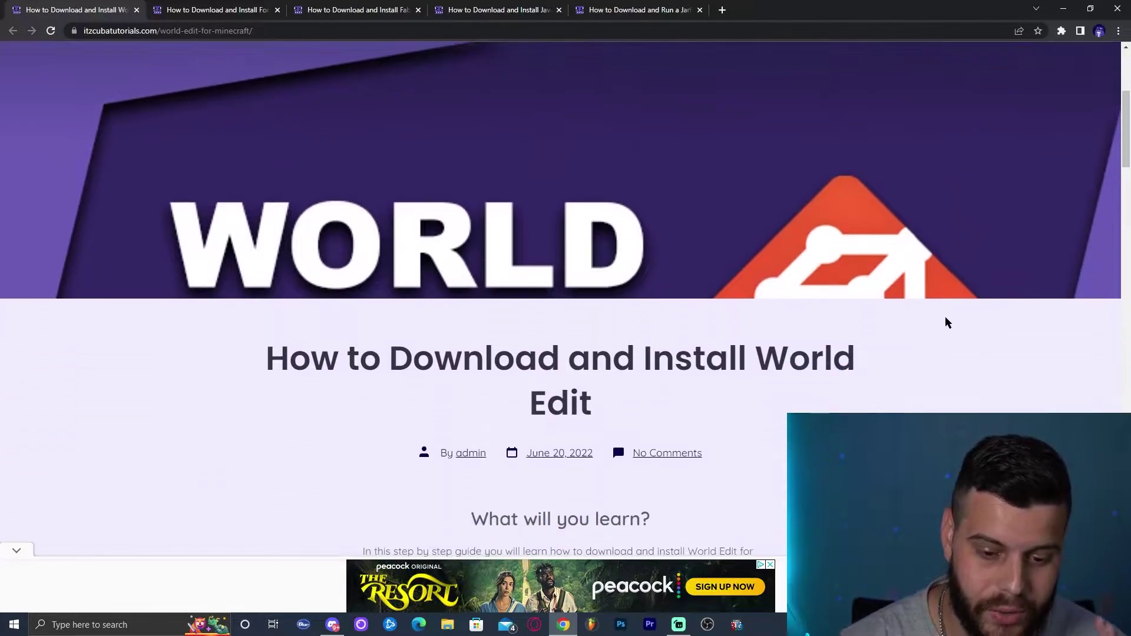
{"action": "scroll", "coordinate": [945, 323], "scroll_direction": "down", "scroll_amount": 3}
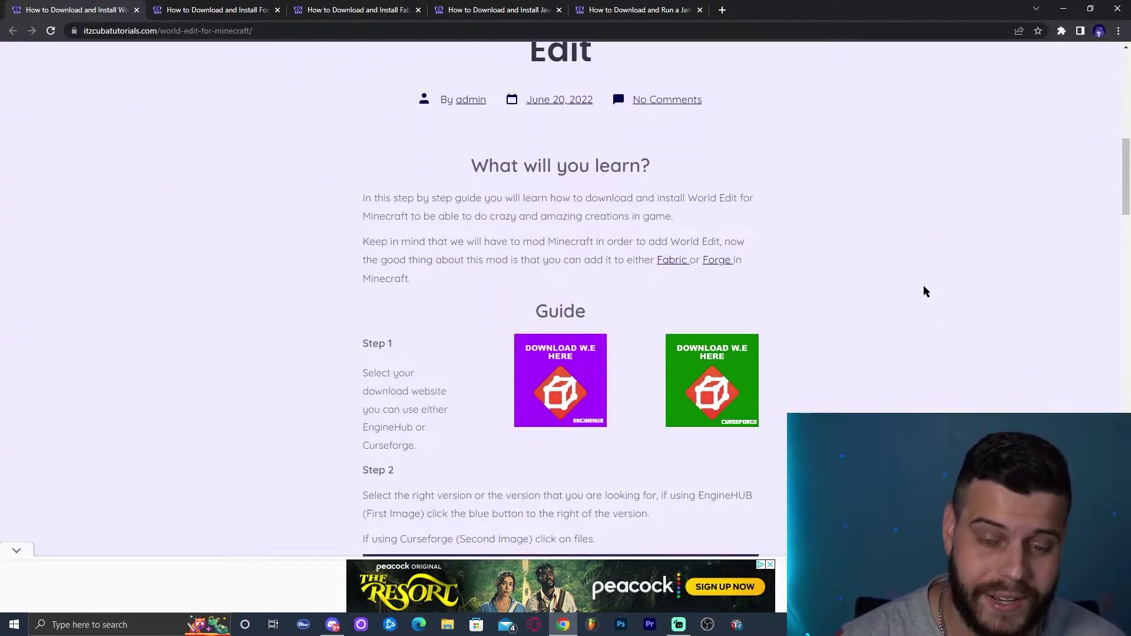
{"action": "scroll", "coordinate": [919, 294], "scroll_direction": "down", "scroll_amount": 5}
{"action": "scroll", "coordinate": [915, 298], "scroll_direction": "down", "scroll_amount": 1}
{"action": "scroll", "coordinate": [916, 295], "scroll_direction": "up", "scroll_amount": 2}
{"action": "scroll", "coordinate": [922, 298], "scroll_direction": "down", "scroll_amount": 5}
{"action": "scroll", "coordinate": [918, 291], "scroll_direction": "down", "scroll_amount": 2}
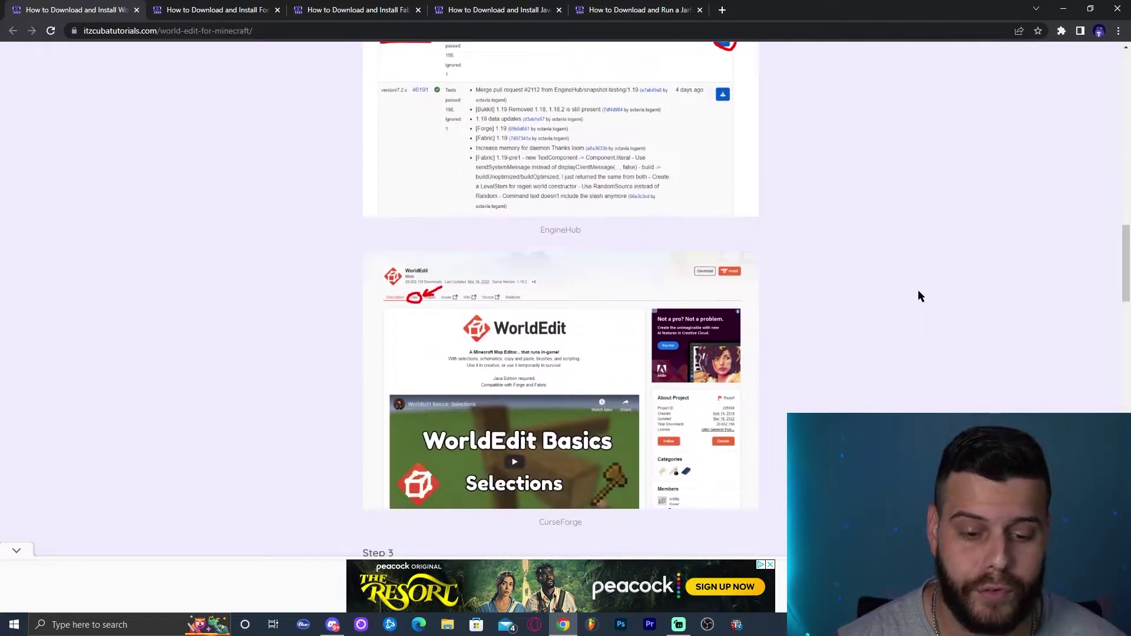
{"action": "scroll", "coordinate": [913, 293], "scroll_direction": "down", "scroll_amount": 2}
{"action": "scroll", "coordinate": [904, 299], "scroll_direction": "up", "scroll_amount": 2}
{"action": "scroll", "coordinate": [903, 299], "scroll_direction": "up", "scroll_amount": 2}
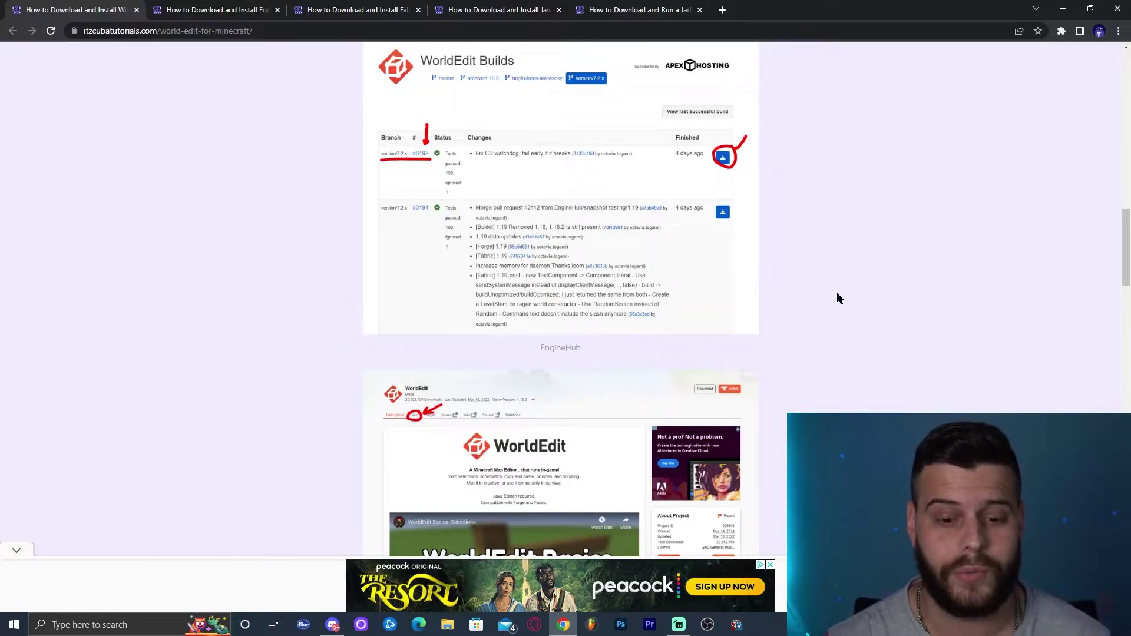
{"action": "scroll", "coordinate": [860, 298], "scroll_direction": "down", "scroll_amount": 4}
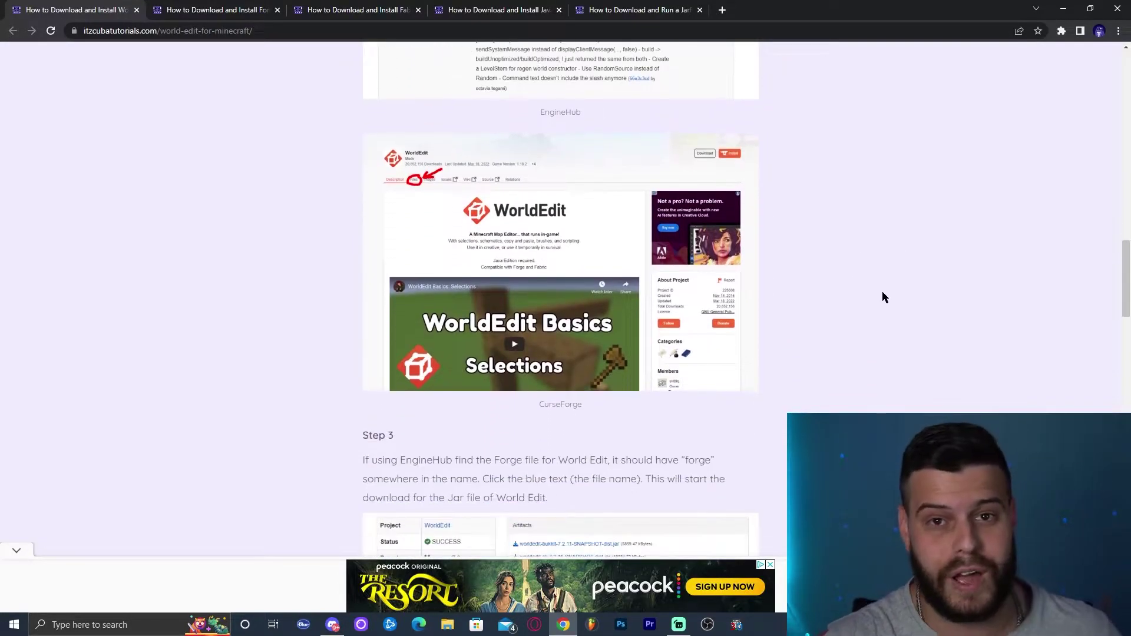
{"action": "scroll", "coordinate": [882, 297], "scroll_direction": "down", "scroll_amount": 3}
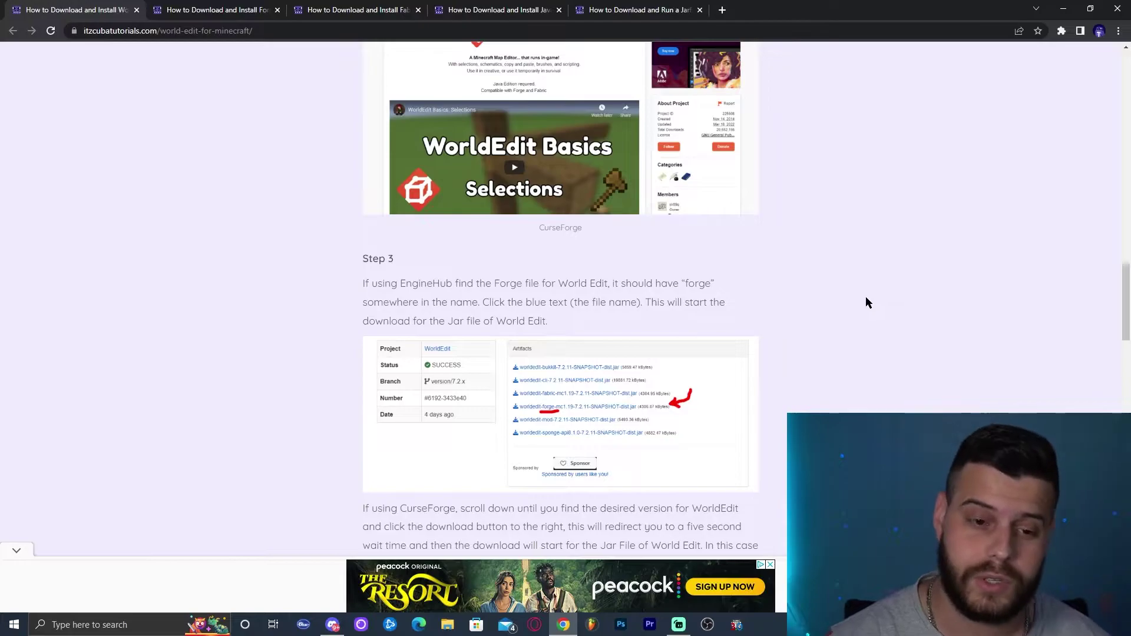
{"action": "scroll", "coordinate": [819, 303], "scroll_direction": "down", "scroll_amount": 2}
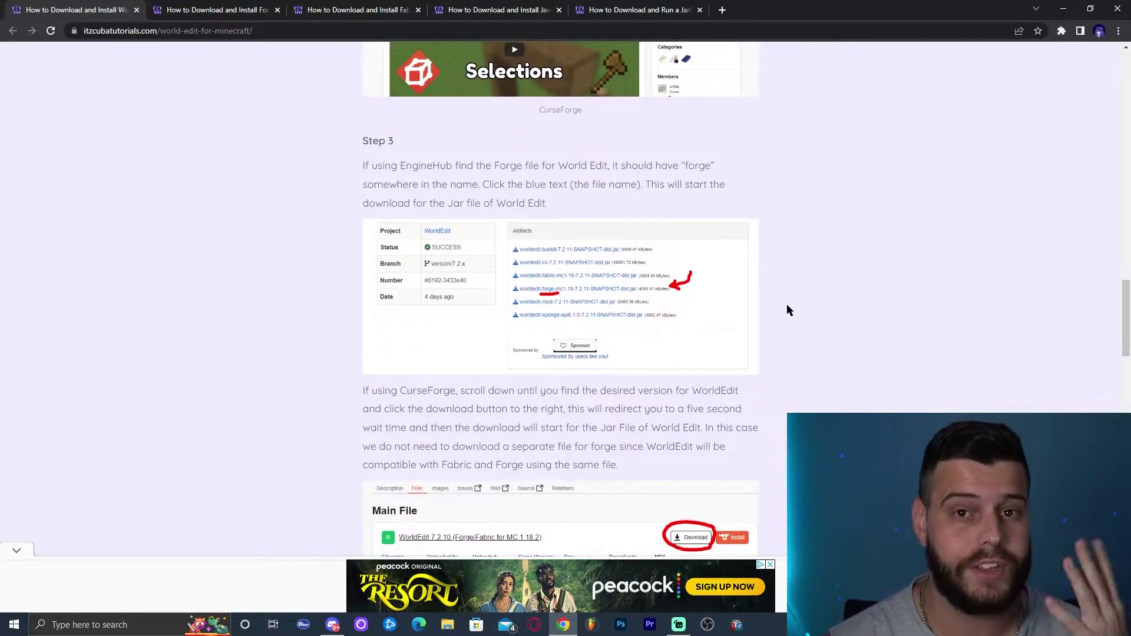
{"action": "scroll", "coordinate": [831, 285], "scroll_direction": "up", "scroll_amount": 15}
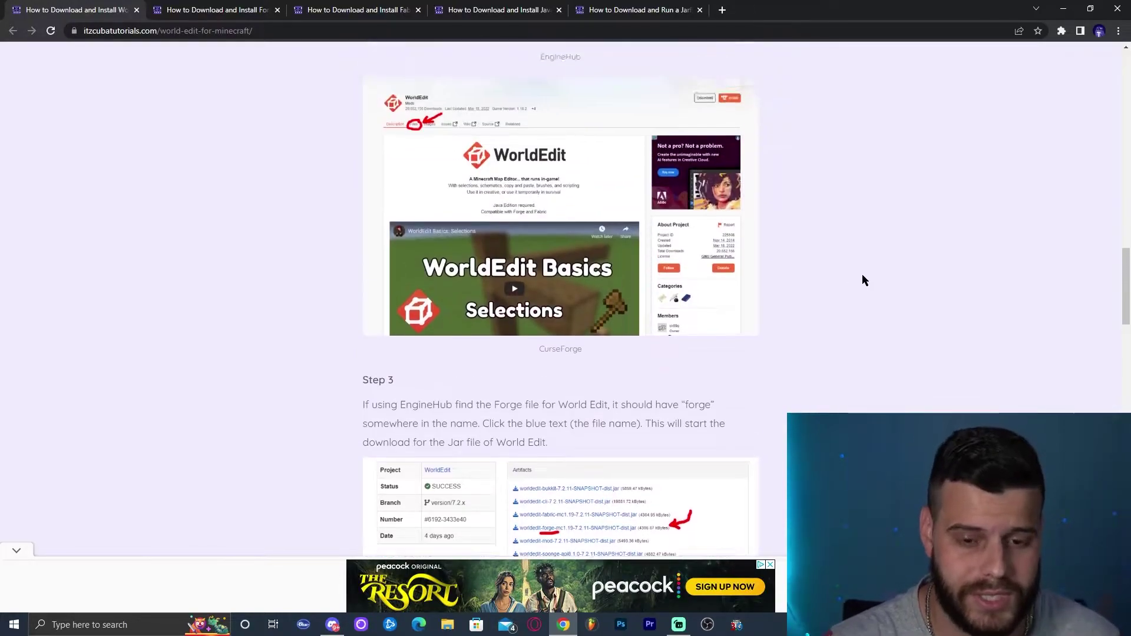
{"action": "scroll", "coordinate": [913, 250], "scroll_direction": "up", "scroll_amount": 3}
{"action": "scroll", "coordinate": [890, 242], "scroll_direction": "down", "scroll_amount": 1}
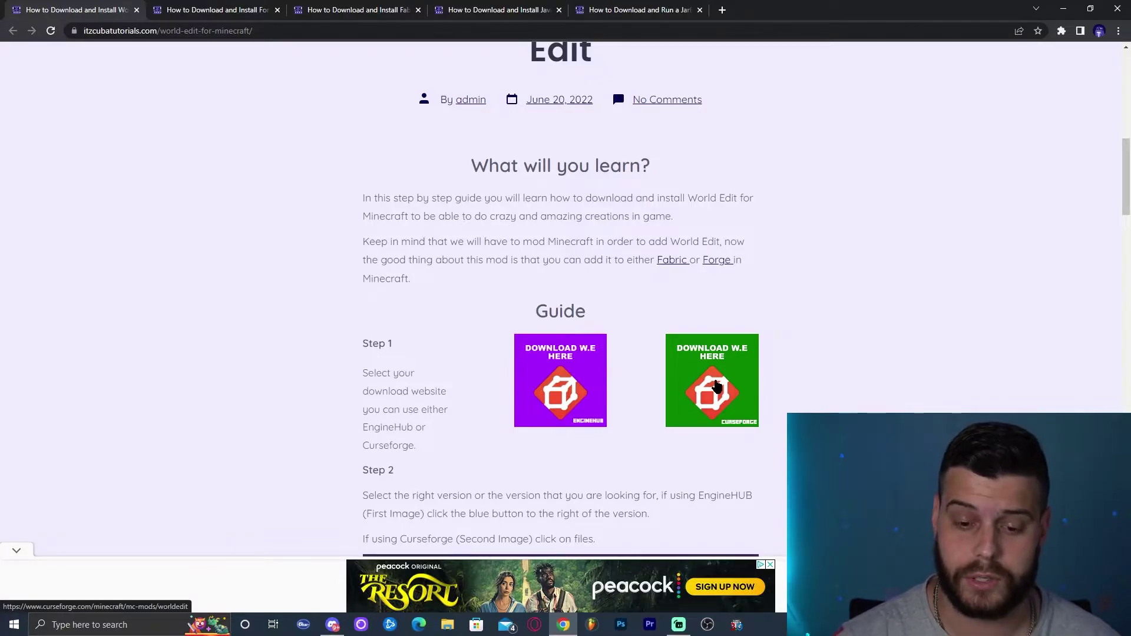
Open WorldEdit's CurseForge page and its Files list in its own tab
{"action": "left_click", "coordinate": [716, 386]}
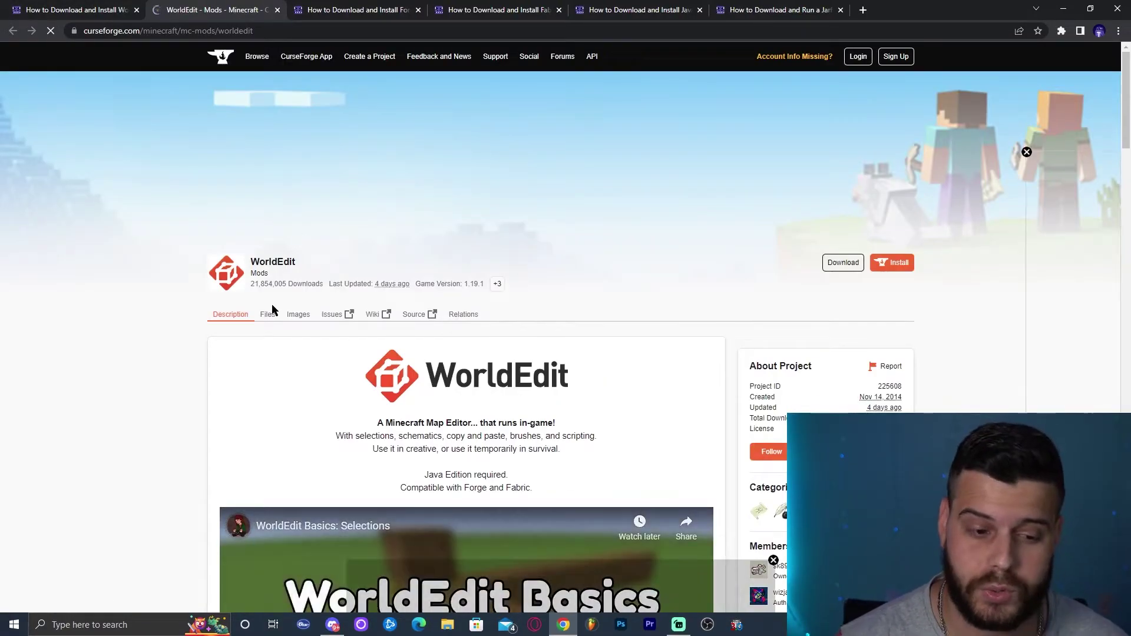
{"action": "left_click", "coordinate": [268, 314]}
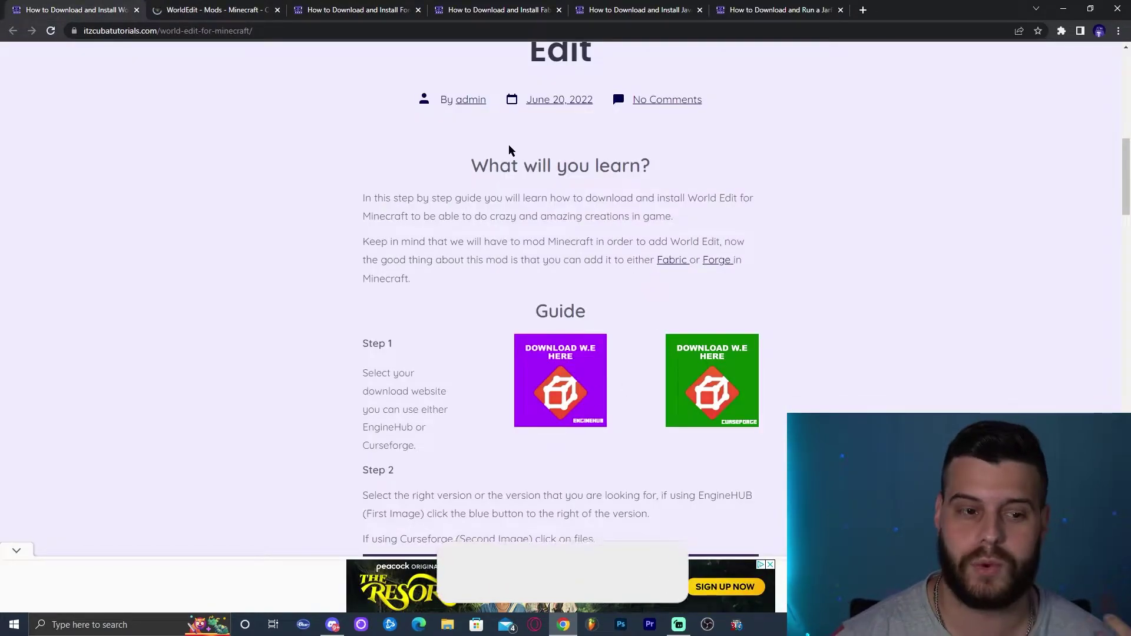
{"action": "left_click", "coordinate": [230, 8]}
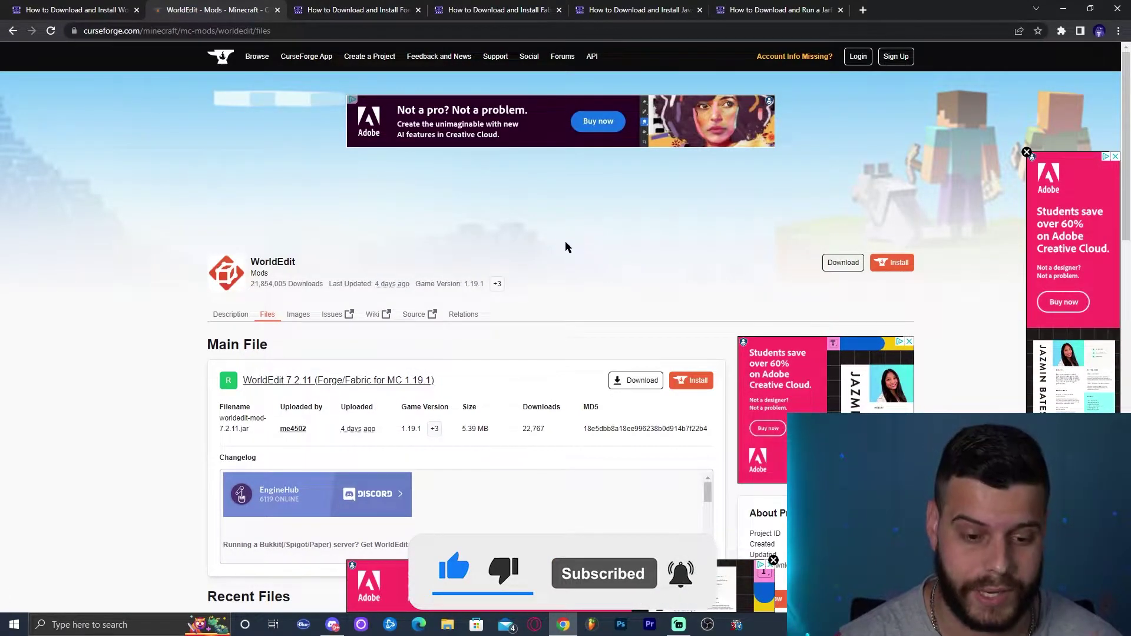
Scroll to Recent Files, where WorldEdit 7.2.11 for MC 1.19.1 is listed first
{"action": "scroll", "coordinate": [530, 247], "scroll_direction": "down", "scroll_amount": 3}
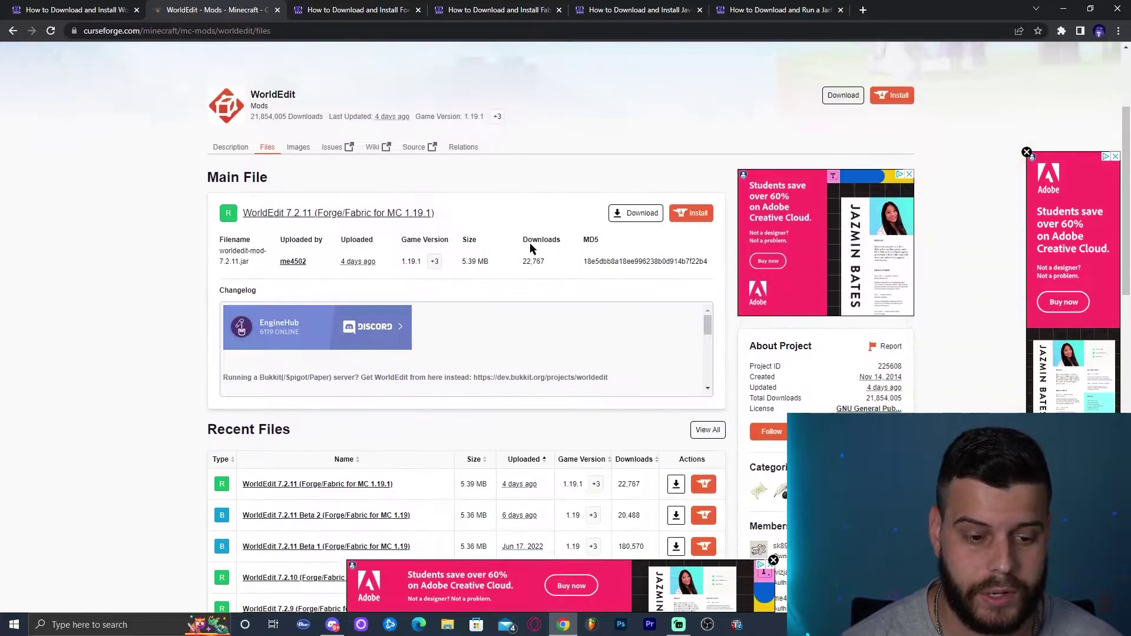
{"action": "scroll", "coordinate": [554, 247], "scroll_direction": "down", "scroll_amount": 1}
{"action": "scroll", "coordinate": [580, 192], "scroll_direction": "down", "scroll_amount": 4}
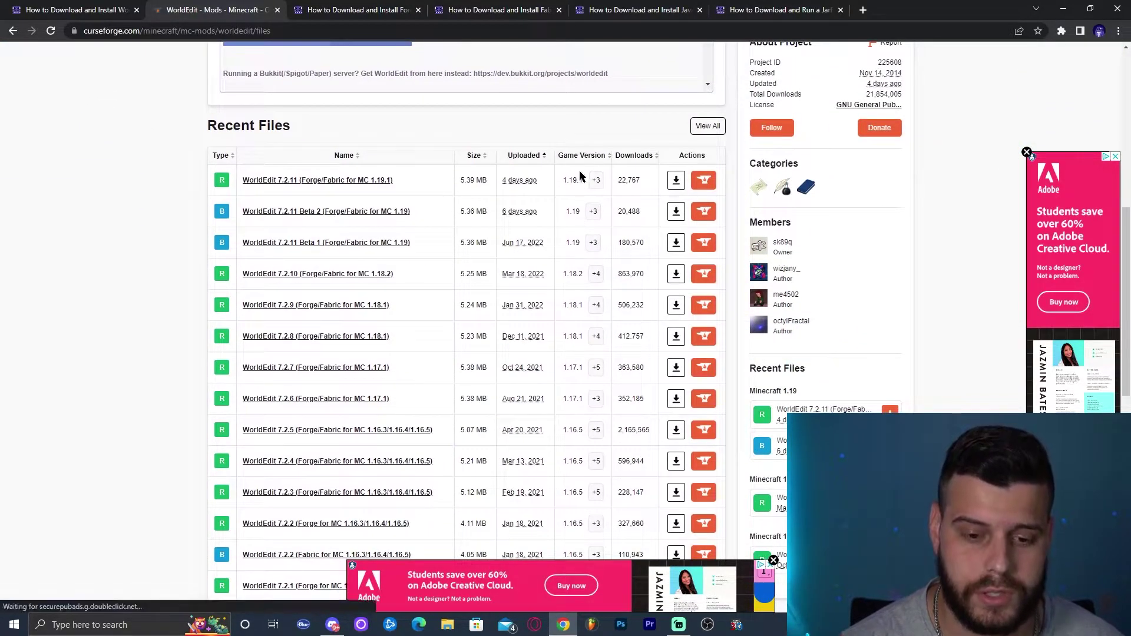
{"action": "left_click_drag", "start_coordinate": [586, 181], "coordinate": [571, 181]}
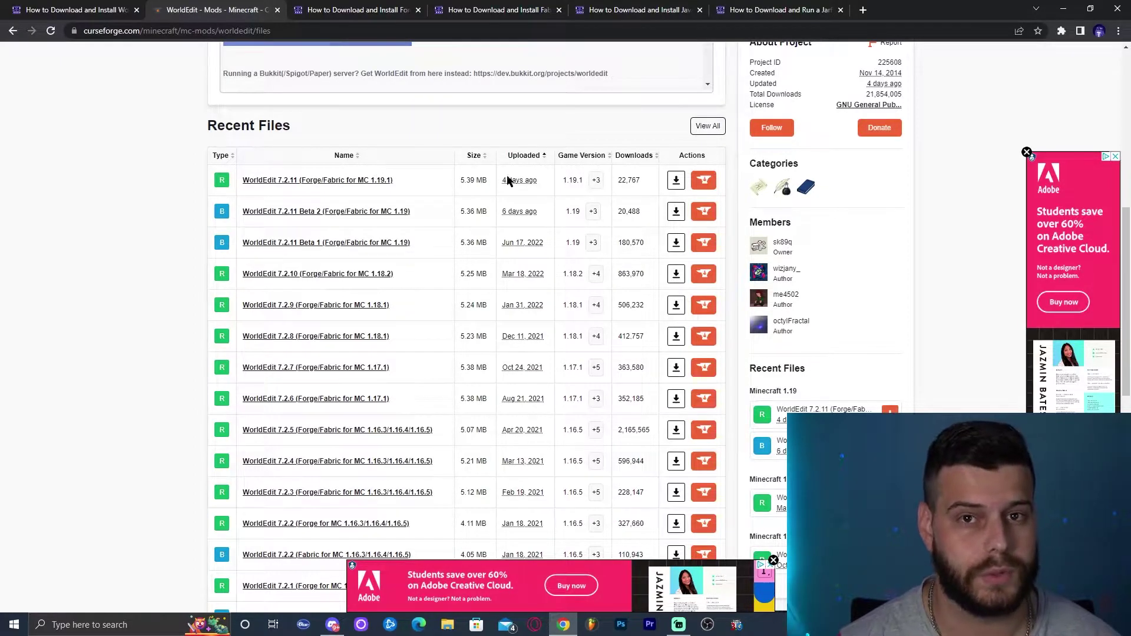
{"action": "mouse_move", "coordinate": [593, 187]}
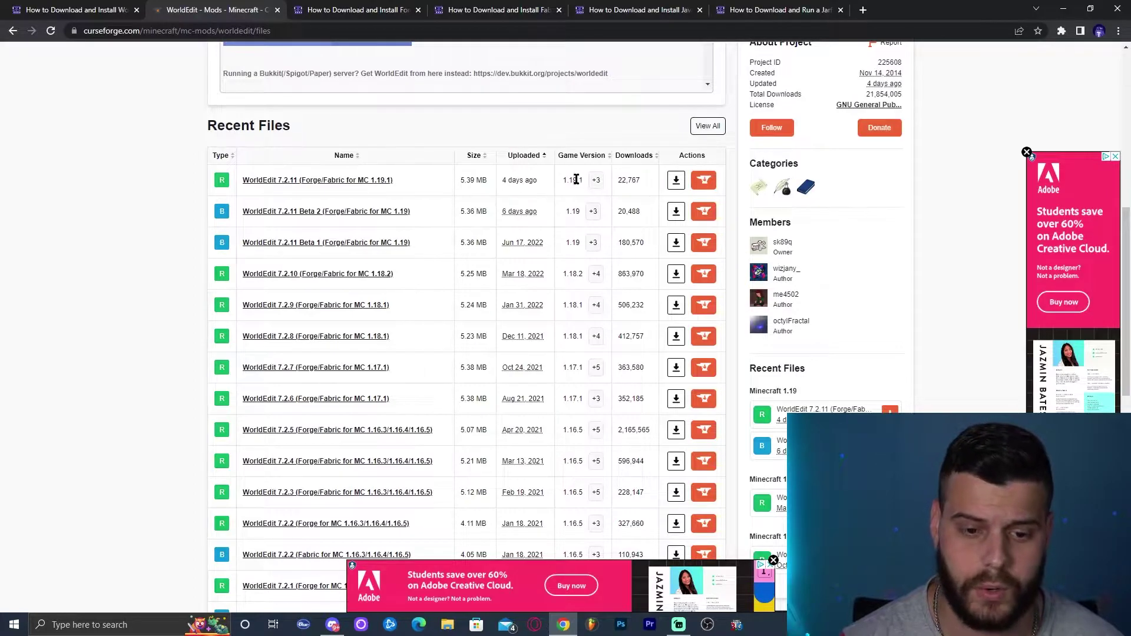
Save worldedit-mod-7.2.11.jar to Downloads and shrink the browser to reveal the desktop
{"action": "left_click", "coordinate": [676, 181]}
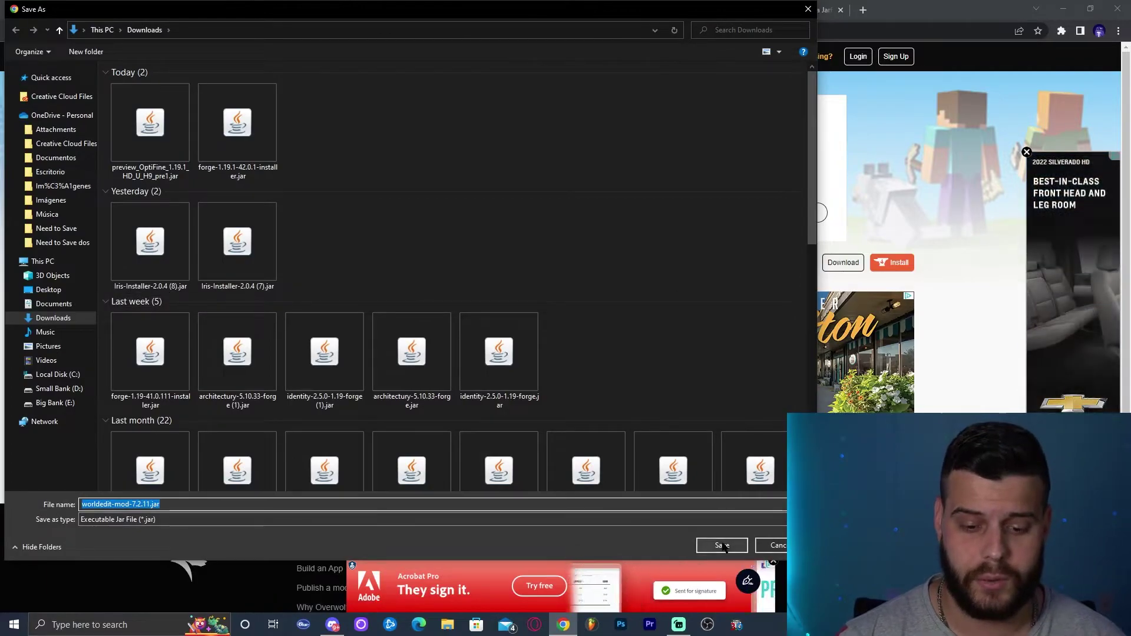
{"action": "left_click", "coordinate": [723, 545]}
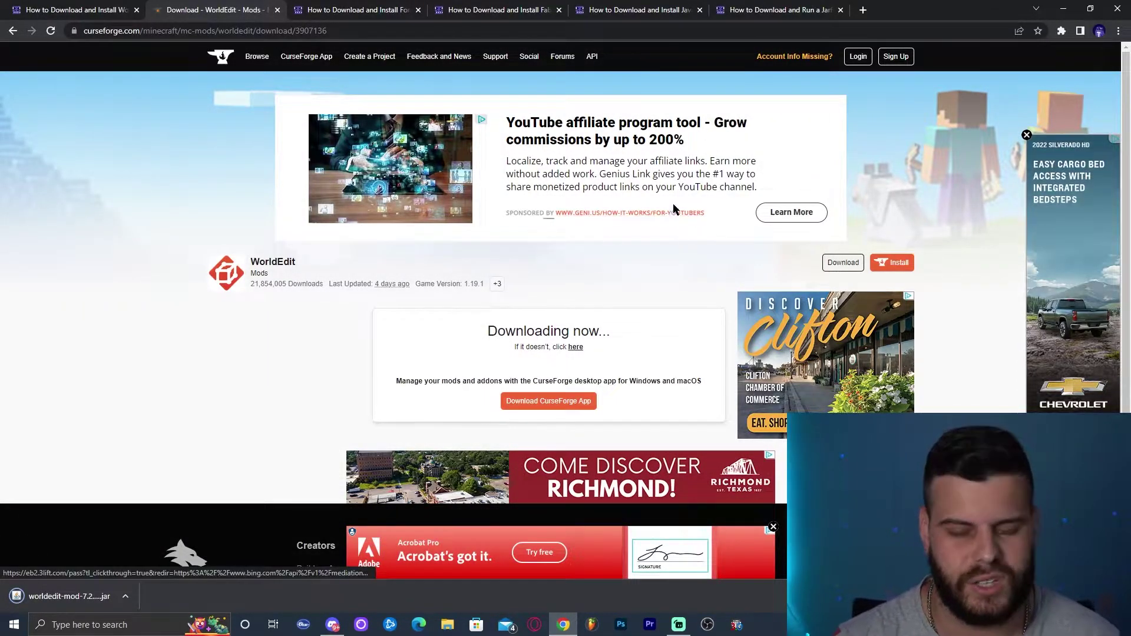
{"action": "left_click_drag", "start_coordinate": [942, 10], "coordinate": [908, 34]}
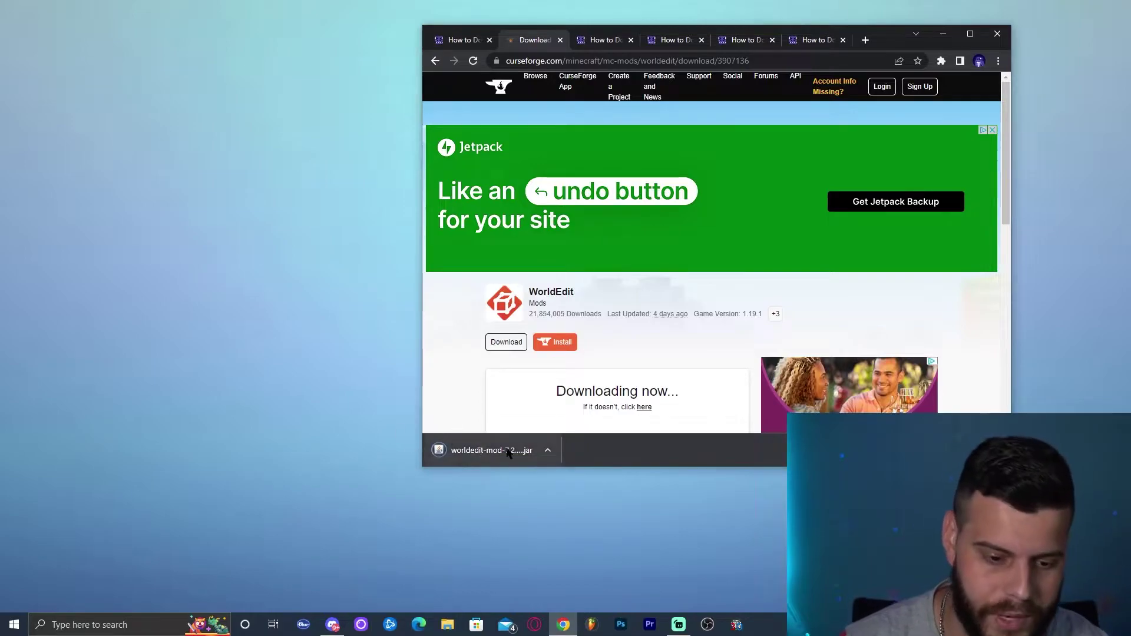
Place the WorldEdit jar on the desktop and maximize the browser again
{"action": "left_click_drag", "start_coordinate": [501, 452], "coordinate": [310, 226]}
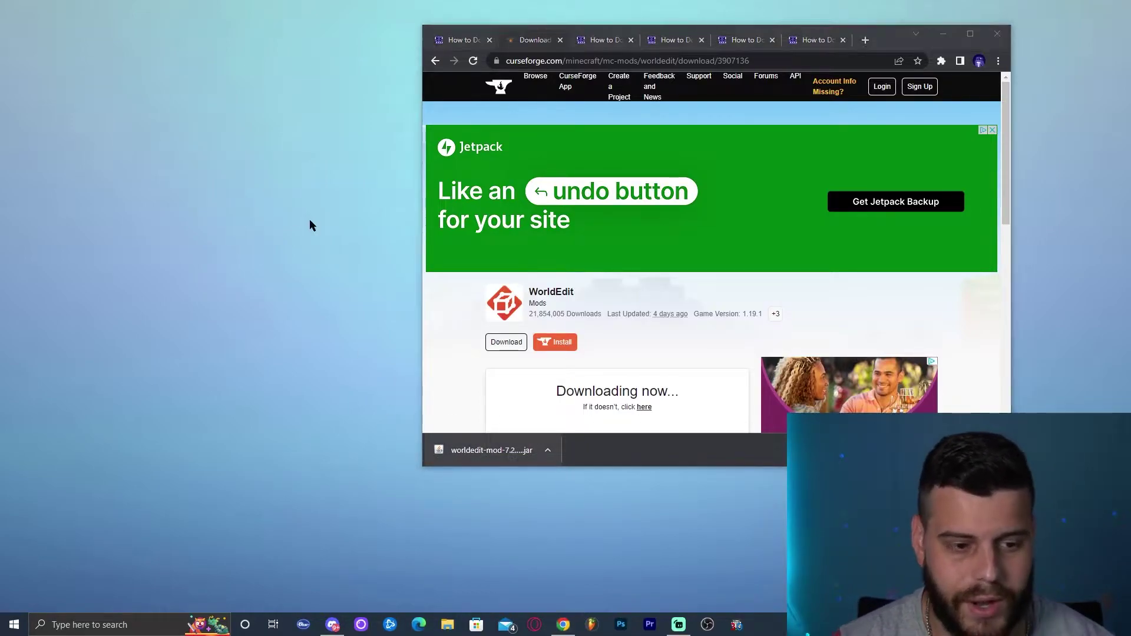
{"action": "left_click", "coordinate": [970, 34]}
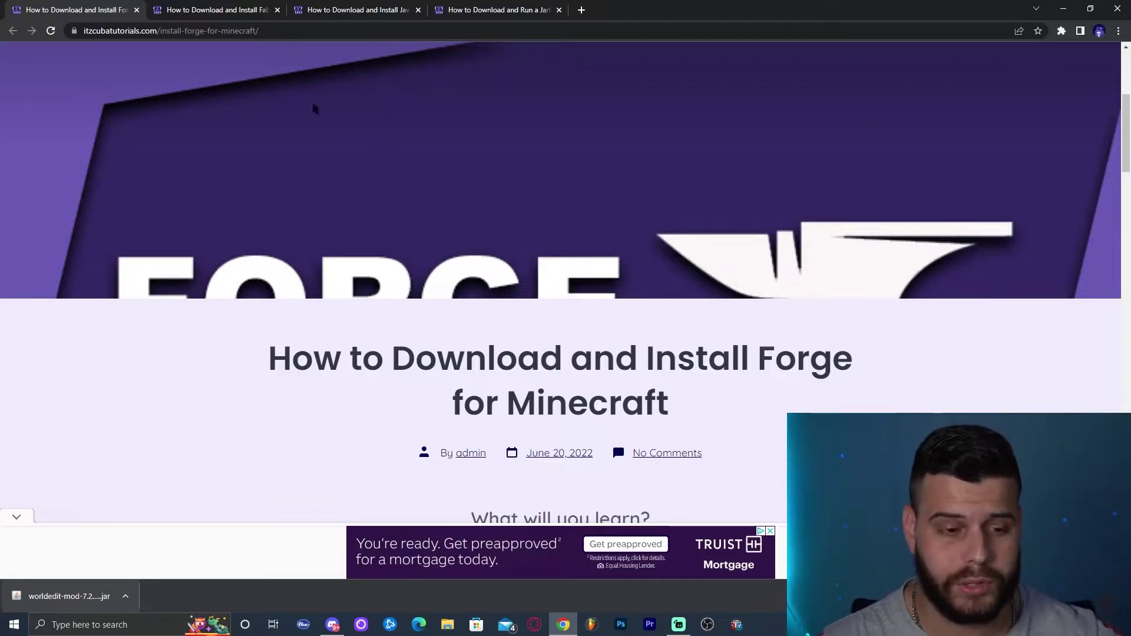
{"action": "left_click", "coordinate": [233, 8]}
{"action": "scroll", "coordinate": [570, 196], "scroll_direction": "down", "scroll_amount": 15}
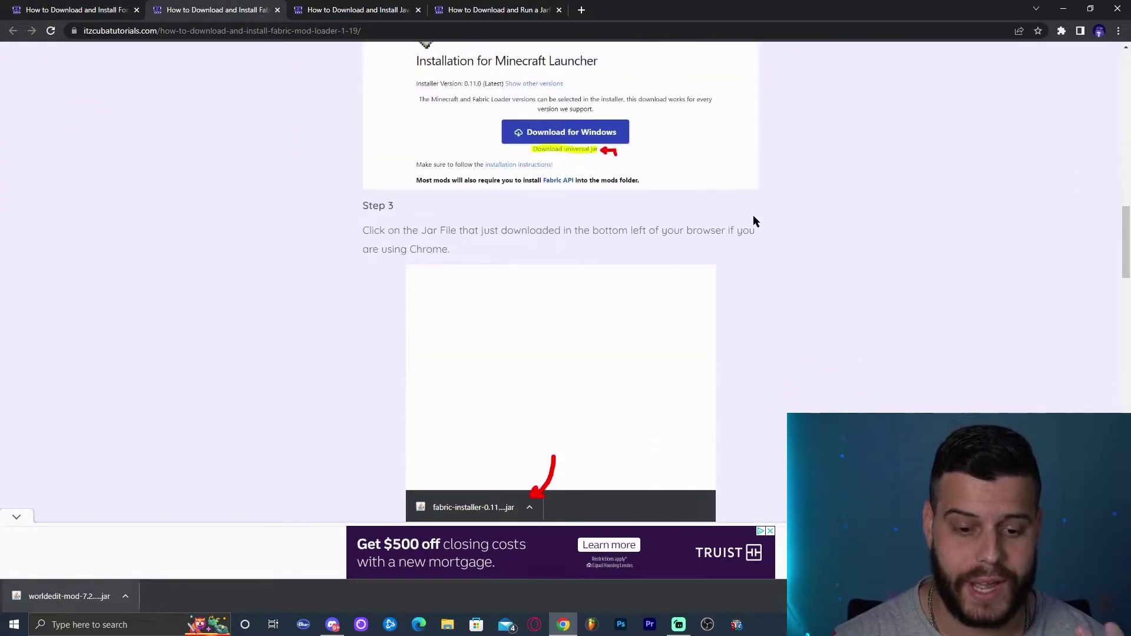
{"action": "scroll", "coordinate": [756, 221], "scroll_direction": "down", "scroll_amount": 7}
{"action": "scroll", "coordinate": [823, 265], "scroll_direction": "up", "scroll_amount": 9}
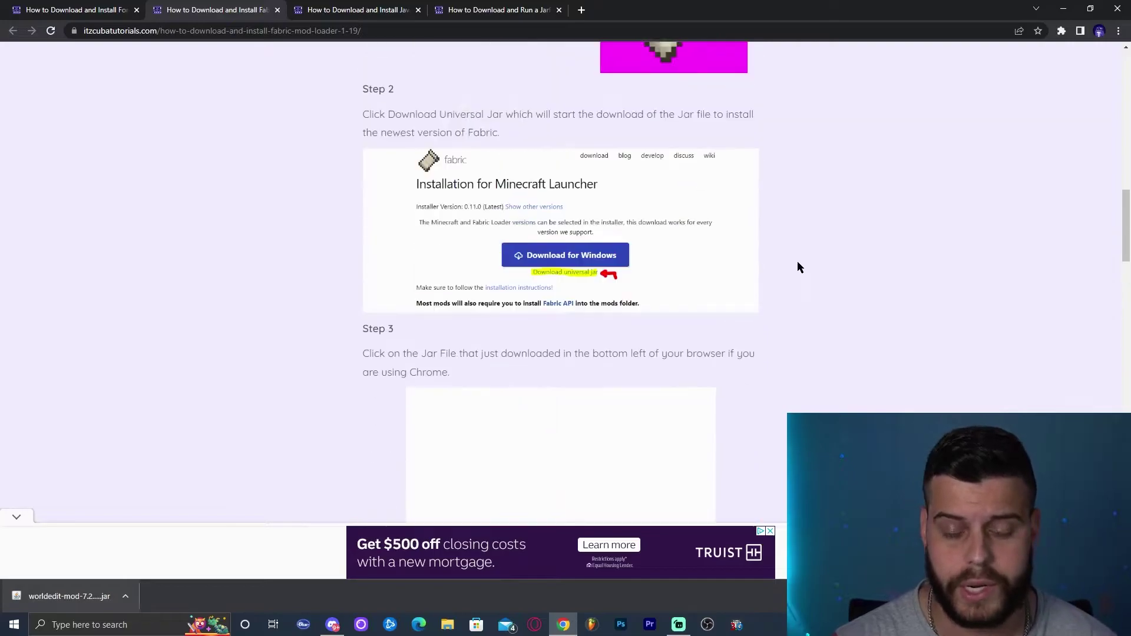
{"action": "scroll", "coordinate": [793, 269], "scroll_direction": "up", "scroll_amount": 10}
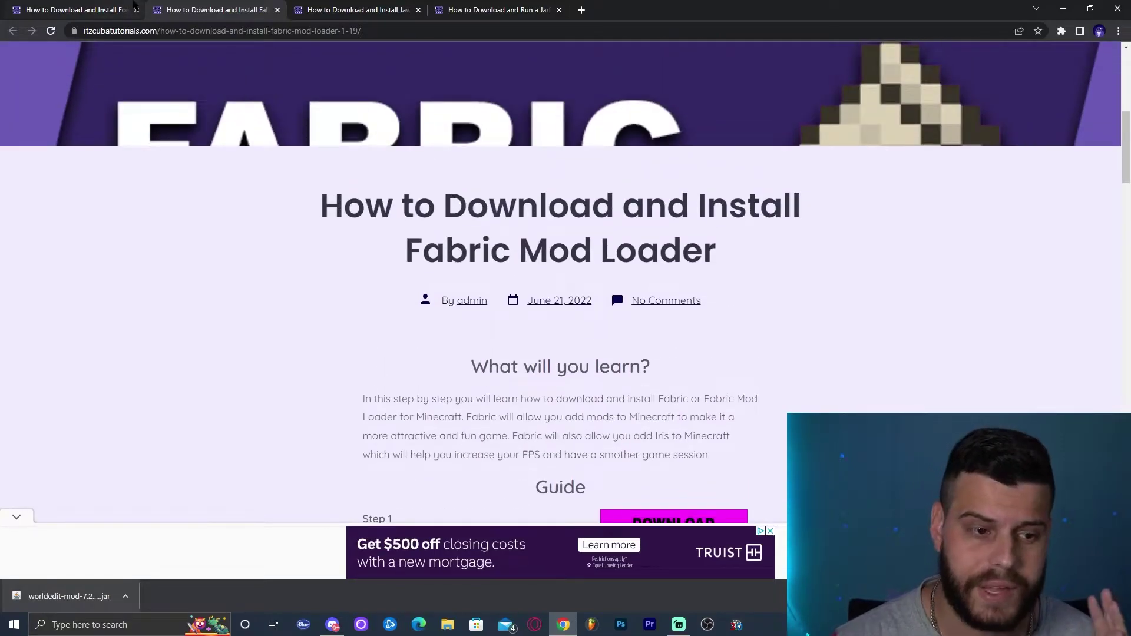
{"action": "left_click", "coordinate": [125, 5]}
{"action": "left_click", "coordinate": [277, 10]}
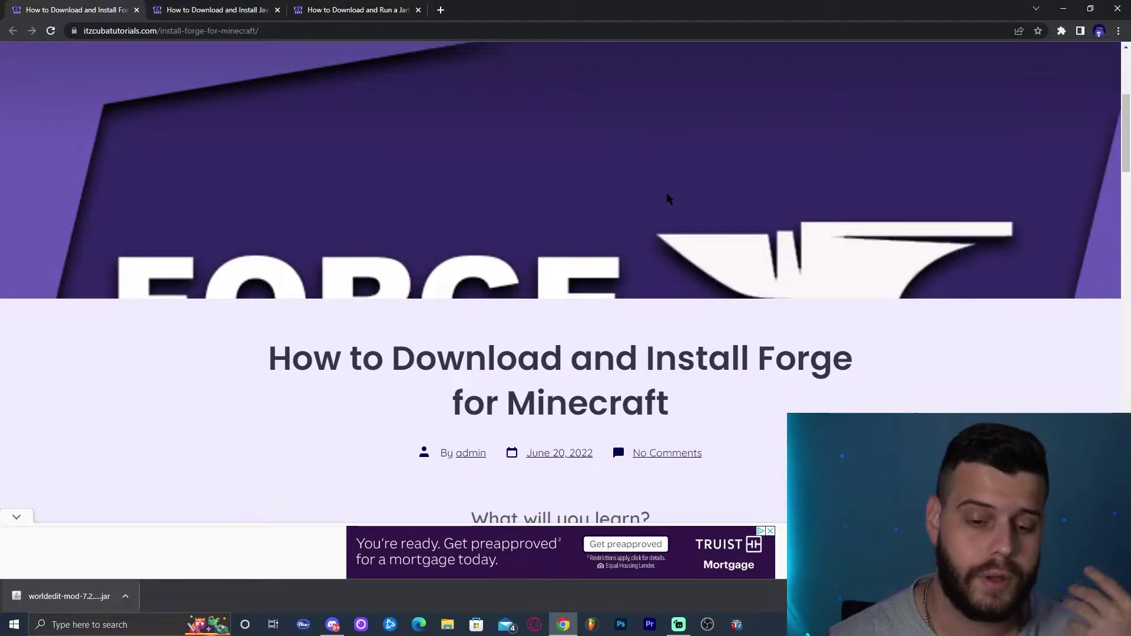
{"action": "scroll", "coordinate": [667, 198], "scroll_direction": "down", "scroll_amount": 16}
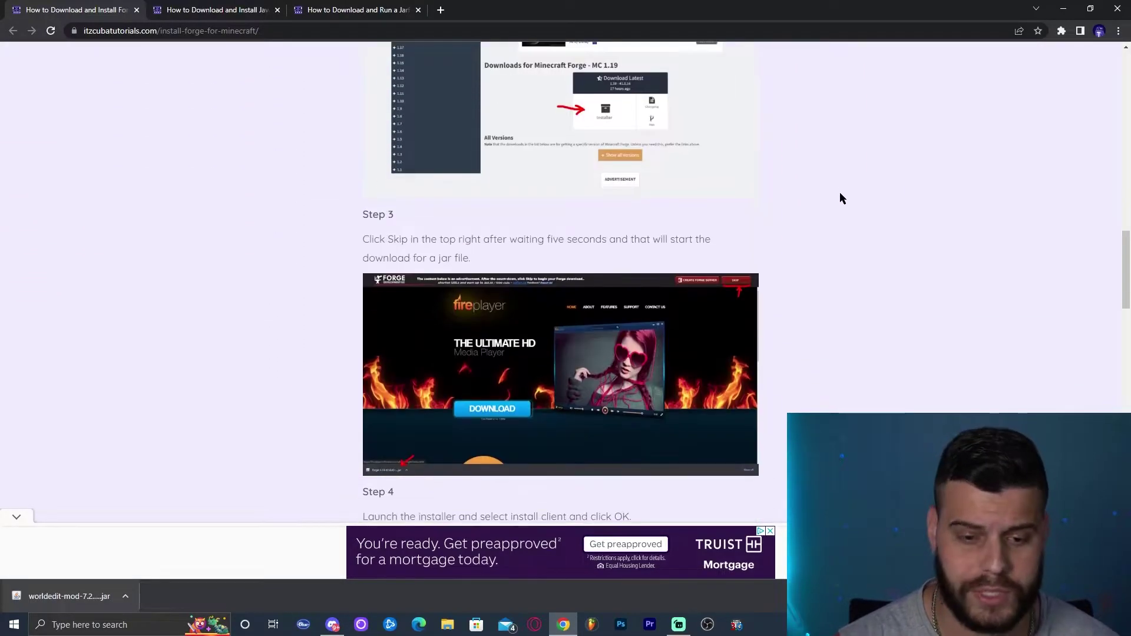
{"action": "scroll", "coordinate": [910, 215], "scroll_direction": "up", "scroll_amount": 9}
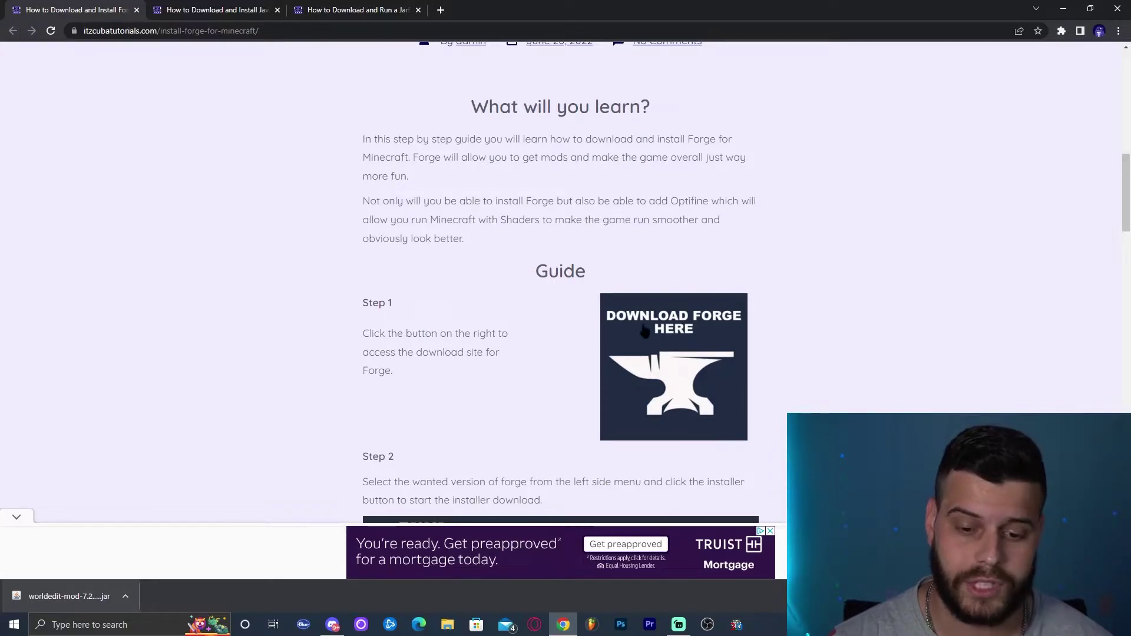
On the Forge files site, select Minecraft 1.19.1 and request the 1.19.1-42.0.1 Installer
{"action": "left_click", "coordinate": [693, 331]}
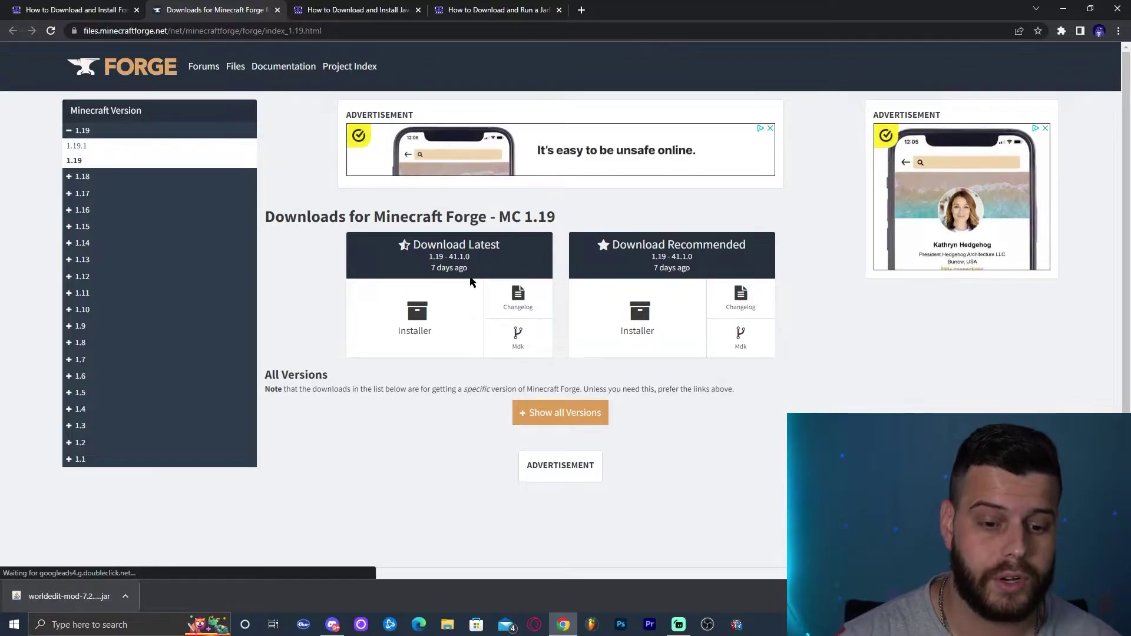
{"action": "left_click_drag", "start_coordinate": [556, 222], "coordinate": [528, 219]}
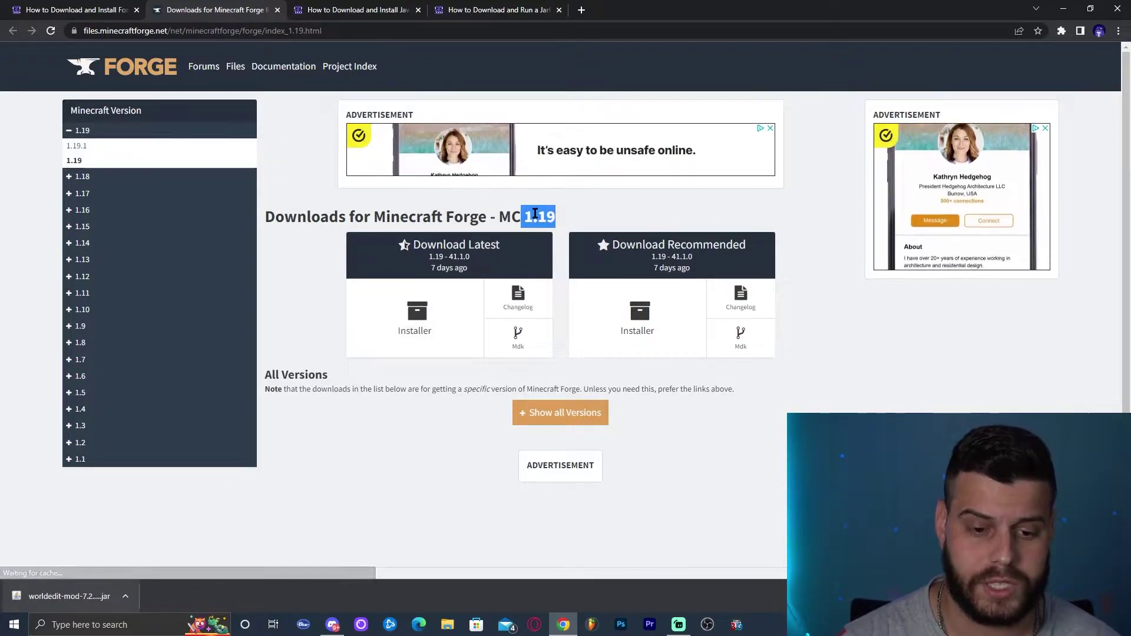
{"action": "left_click", "coordinate": [551, 220]}
{"action": "double_click", "coordinate": [534, 219]}
{"action": "left_click", "coordinate": [536, 219]}
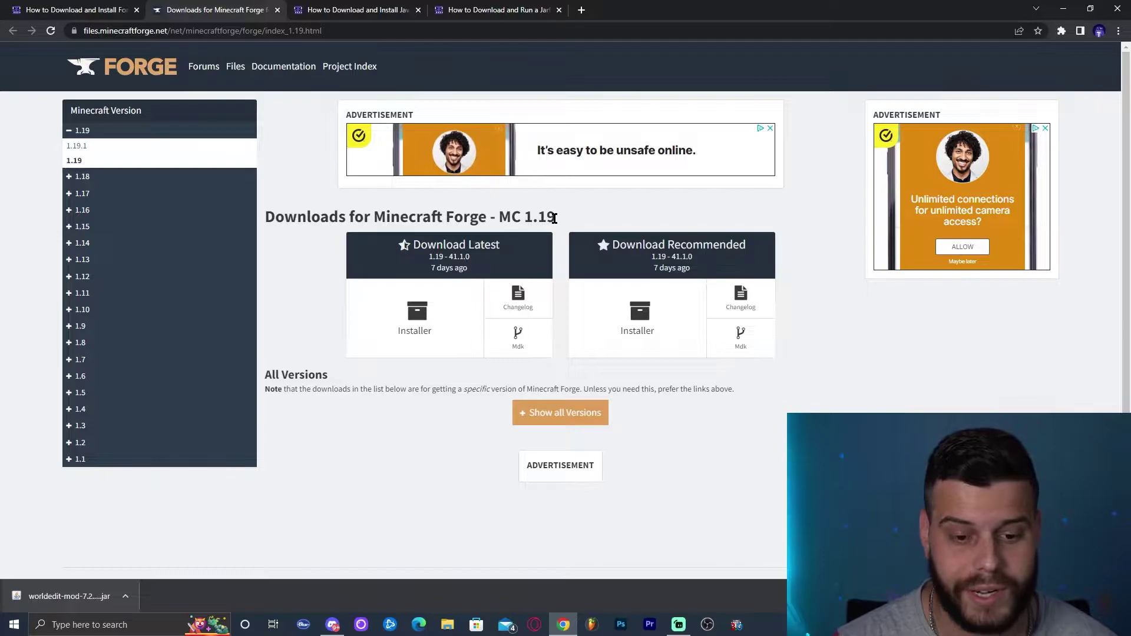
{"action": "left_click", "coordinate": [80, 151]}
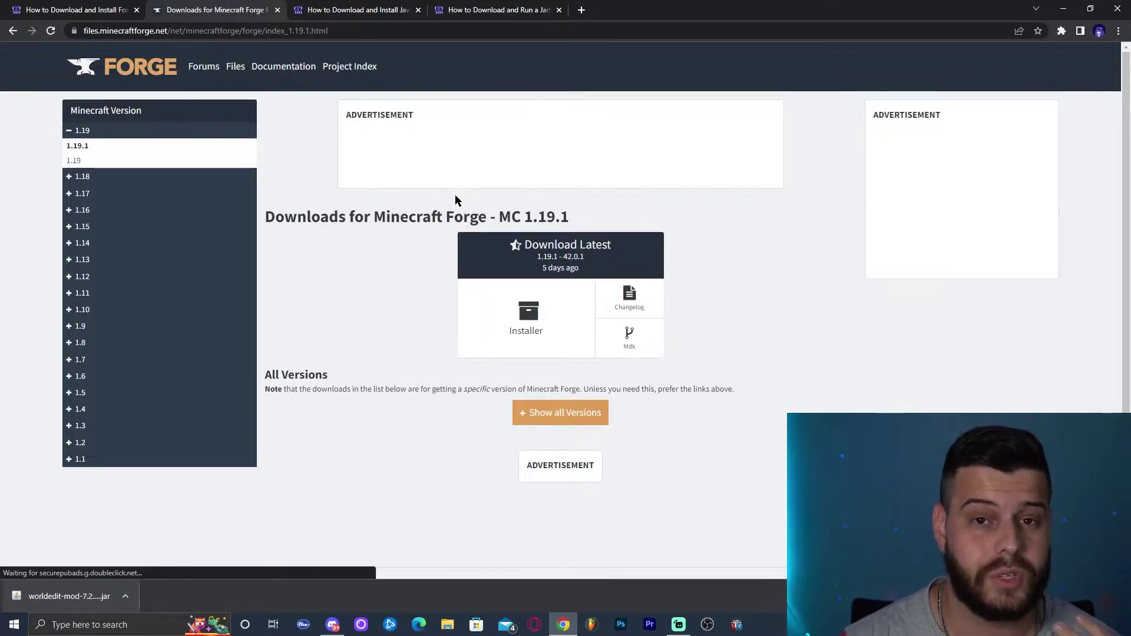
{"action": "left_click", "coordinate": [530, 315]}
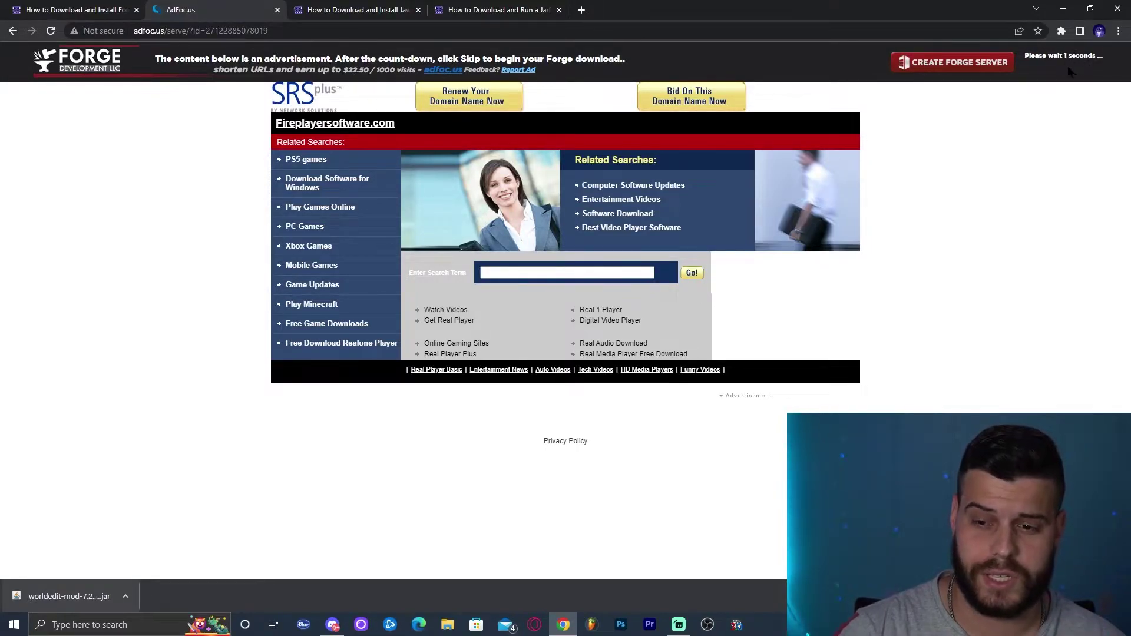
Skip the AdFoc.us ad, save forge-1.19.1-42.0.1-installer.jar to Downloads, and restore the browser window
{"action": "left_click", "coordinate": [1085, 61]}
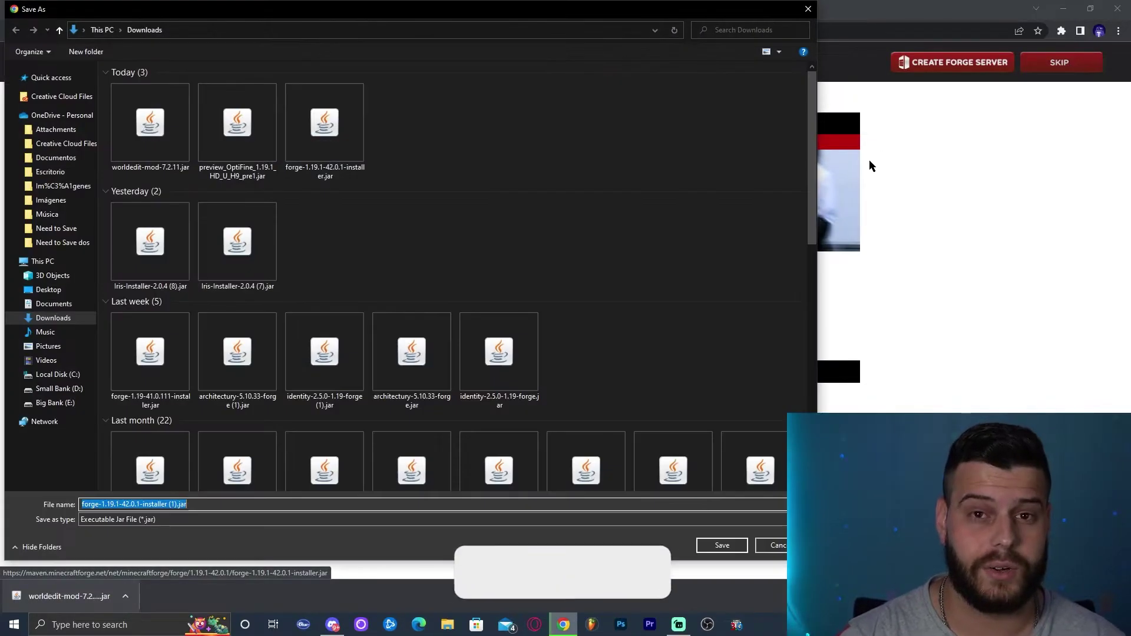
{"action": "key", "text": "Return"}
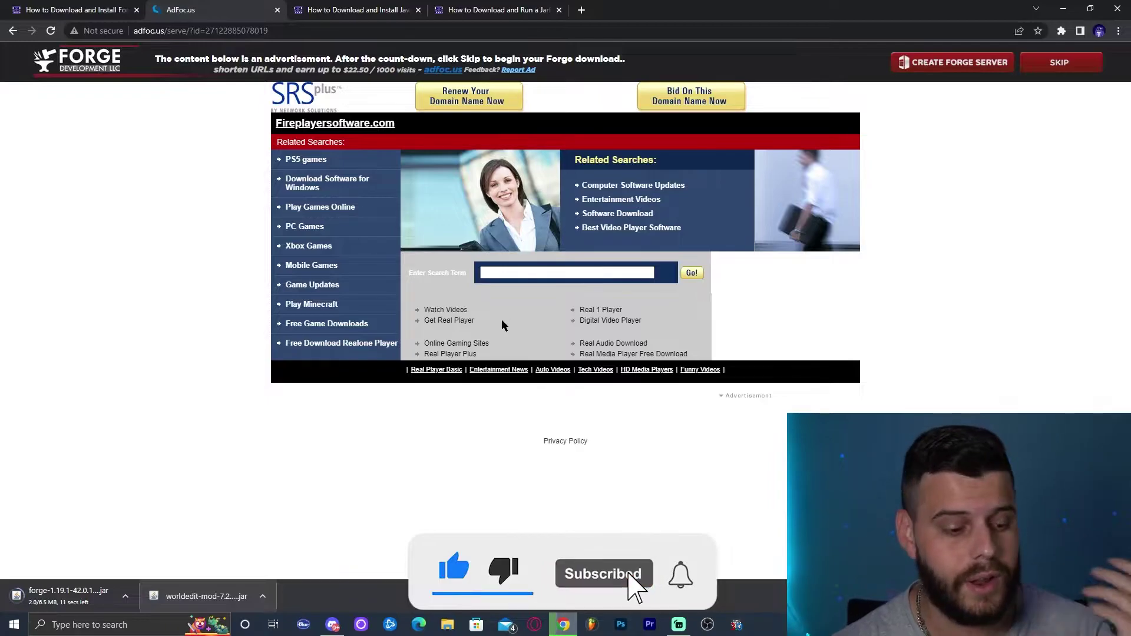
{"action": "key", "text": "super+Down"}
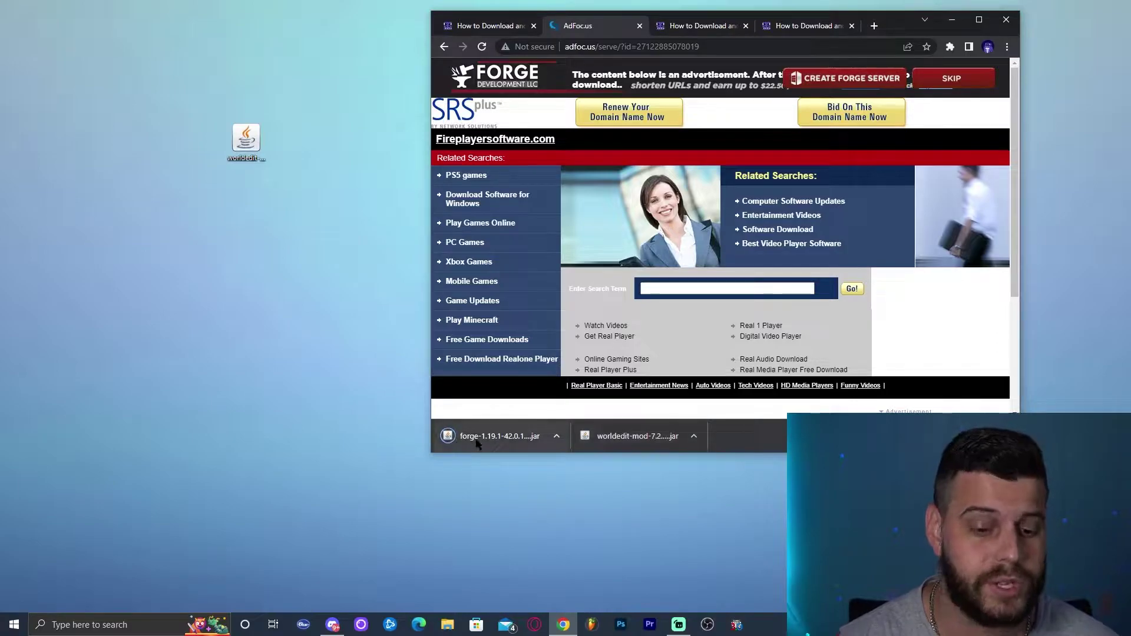
Put the Forge 1.19.1 installer jar on the desktop, close the AdFoc.us tab, and refresh the desktop
{"action": "left_click_drag", "start_coordinate": [488, 446], "coordinate": [246, 210]}
{"action": "left_click", "coordinate": [461, 24]}
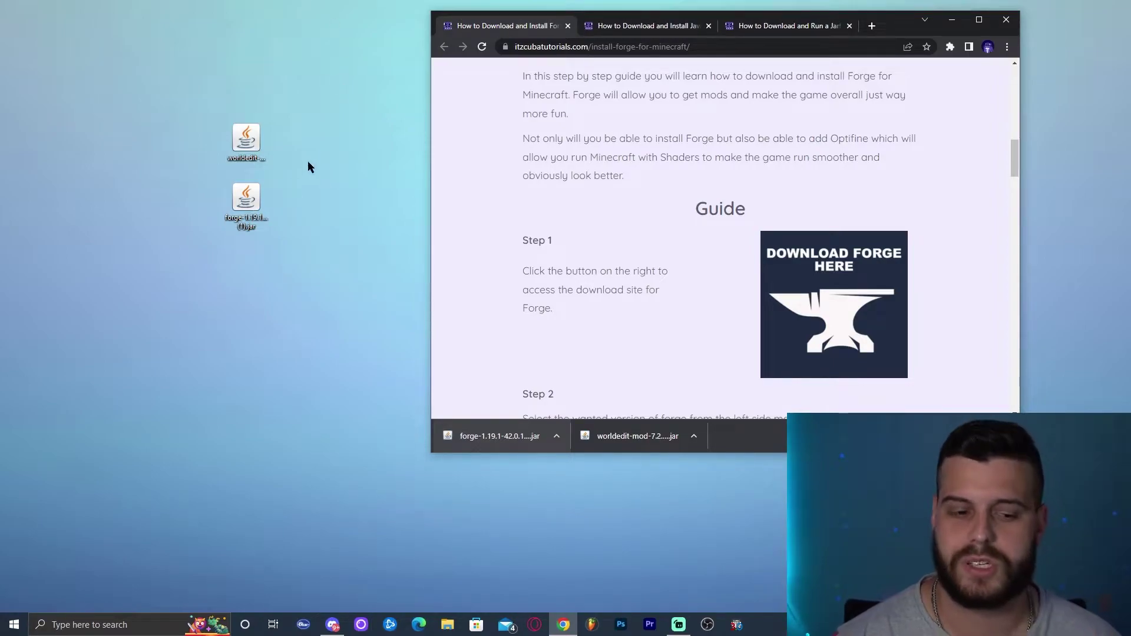
{"action": "right_click", "coordinate": [306, 133]}
{"action": "left_click", "coordinate": [333, 163]}
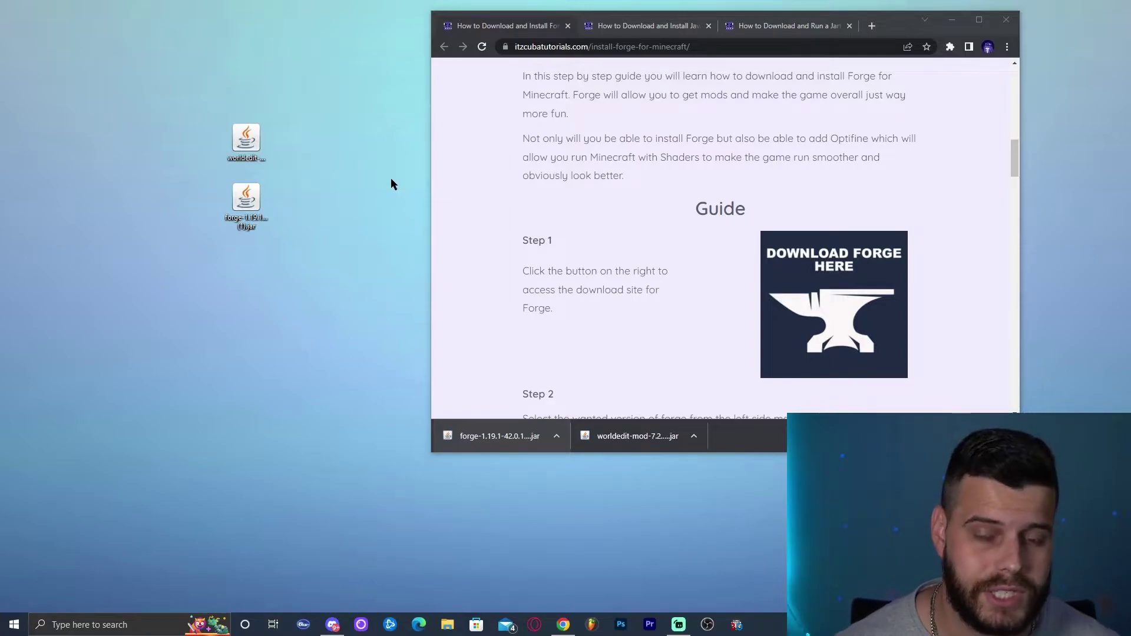
Open Apps & features via a Windows search for 'add' and filter the installed apps for 'java'
{"action": "left_click", "coordinate": [85, 624]}
{"action": "type", "text": "ad"}
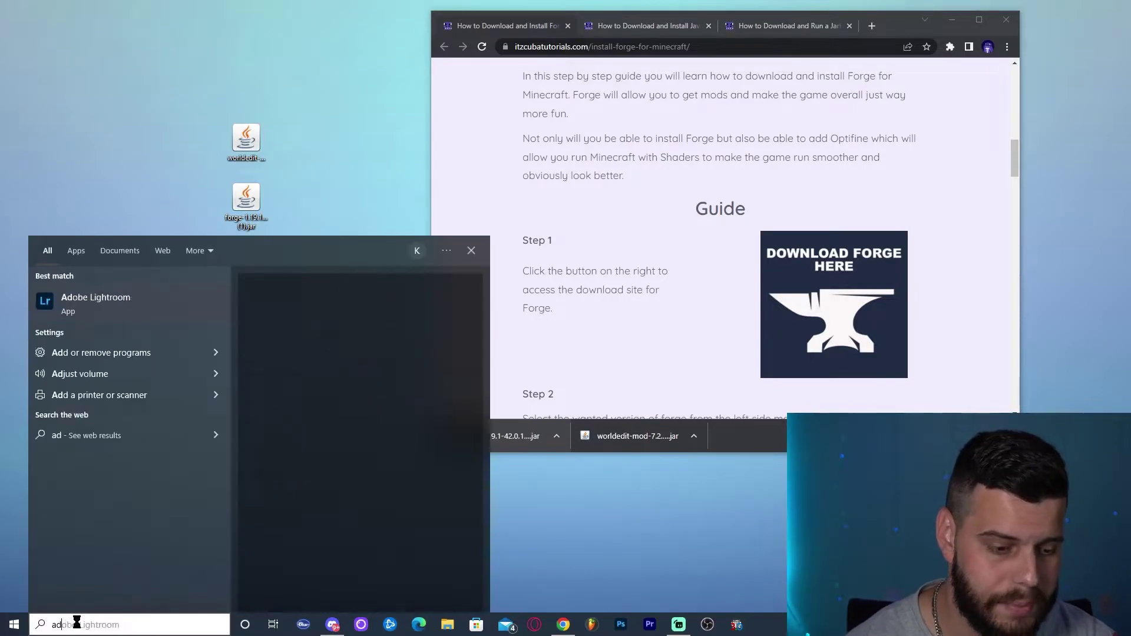
{"action": "type", "text": "d"}
{"action": "key", "text": "Return"}
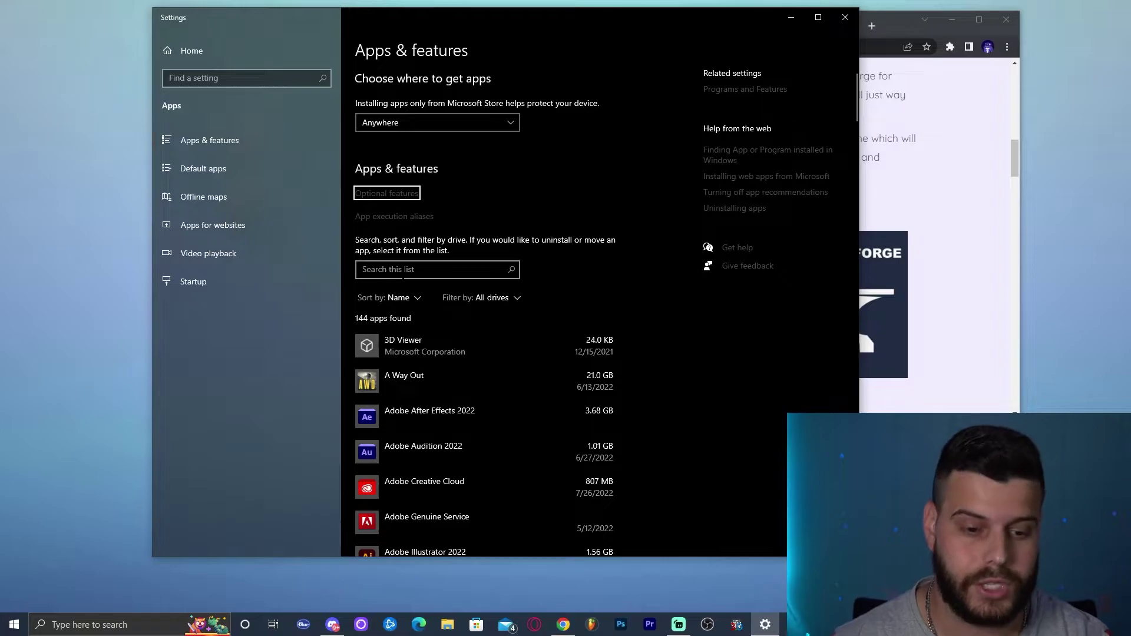
{"action": "left_click", "coordinate": [403, 271]}
{"action": "type", "text": "uja"}
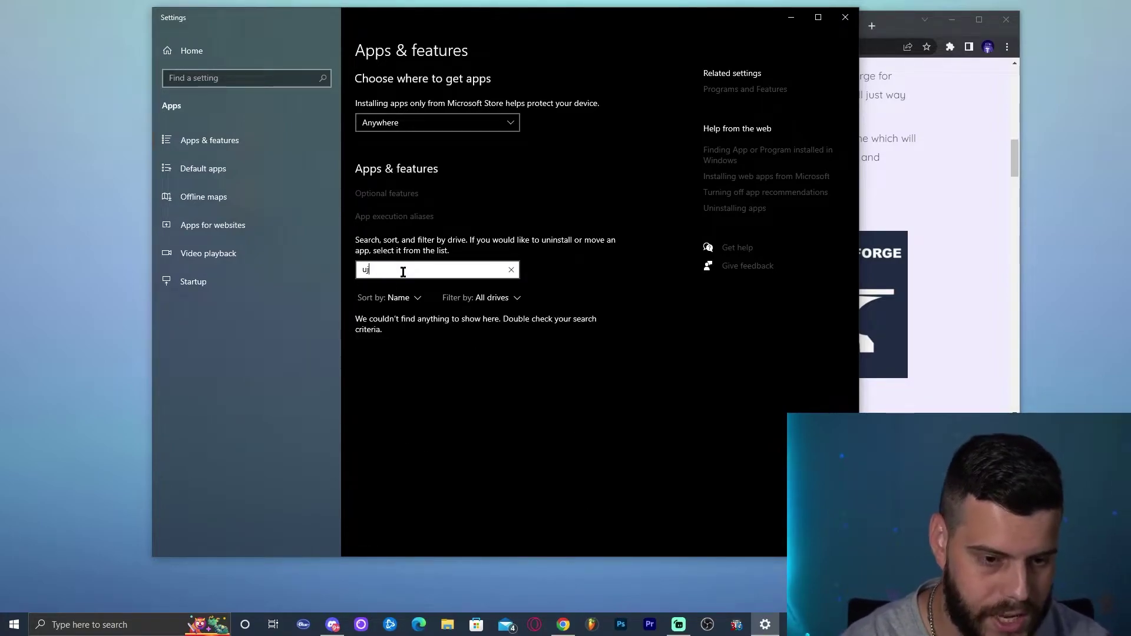
{"action": "key", "text": "BackSpace"}
{"action": "key", "text": "BackSpace"}
{"action": "type", "text": "java"}
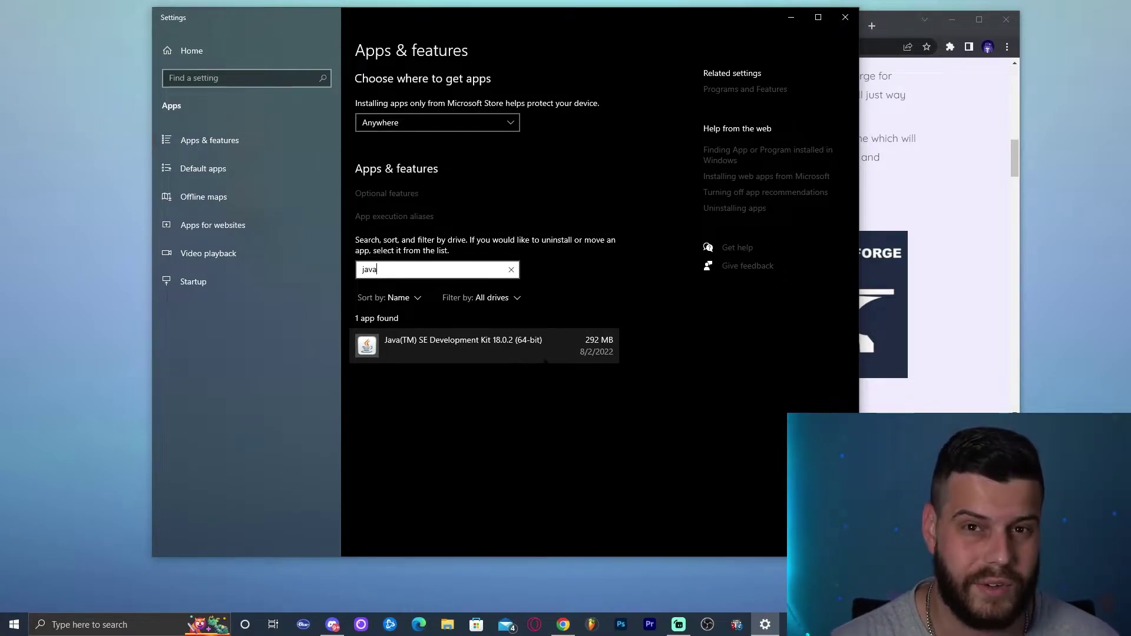
Close Settings, maximize Chrome, and close the Forge guide tab with Ctrl+W
{"action": "left_click", "coordinate": [846, 17]}
{"action": "double_click", "coordinate": [899, 17]}
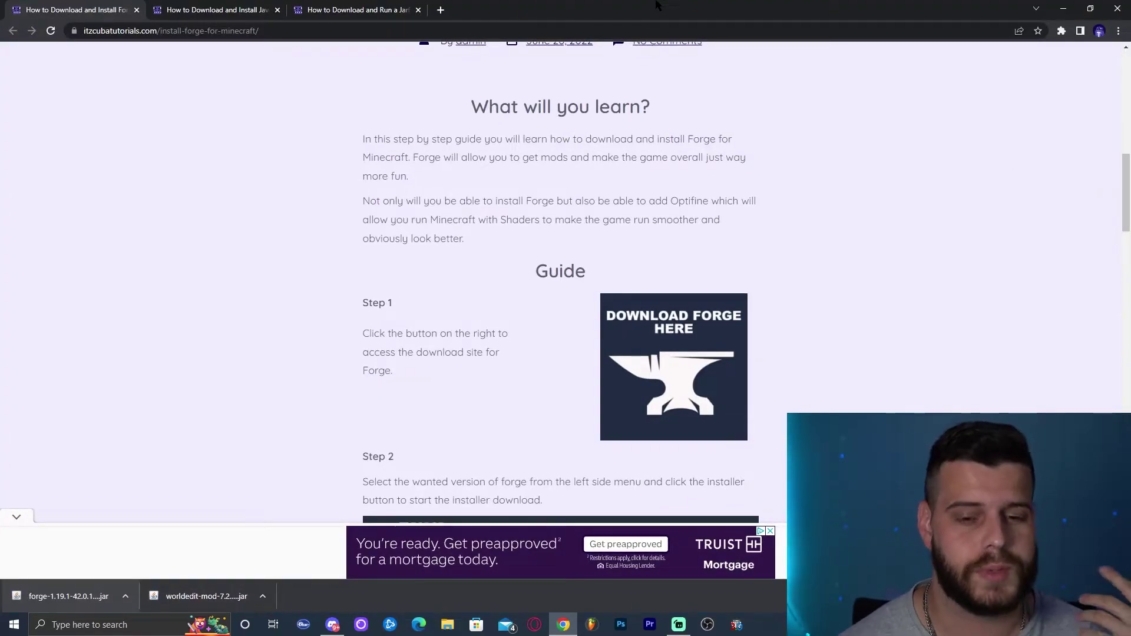
{"action": "double_click", "coordinate": [690, 4]}
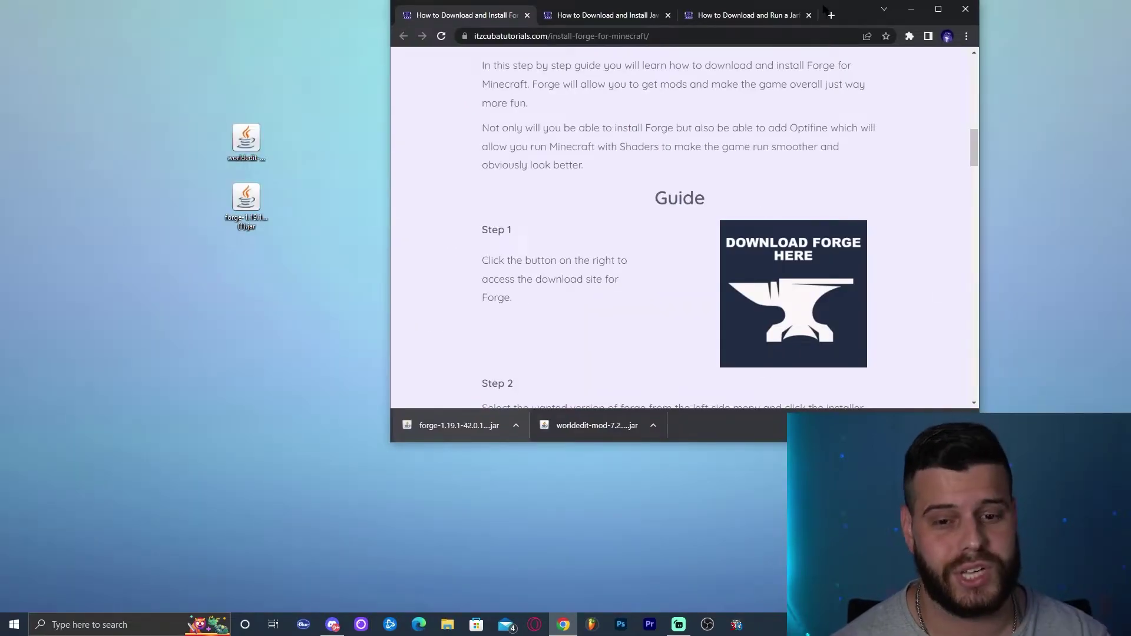
{"action": "left_click", "coordinate": [939, 9]}
{"action": "key", "text": "ctrl+w"}
Scroll the Java 18 install guide to Step 1
{"action": "scroll", "coordinate": [814, 221], "scroll_direction": "down", "scroll_amount": 1}
{"action": "scroll", "coordinate": [814, 223], "scroll_direction": "down", "scroll_amount": 9}
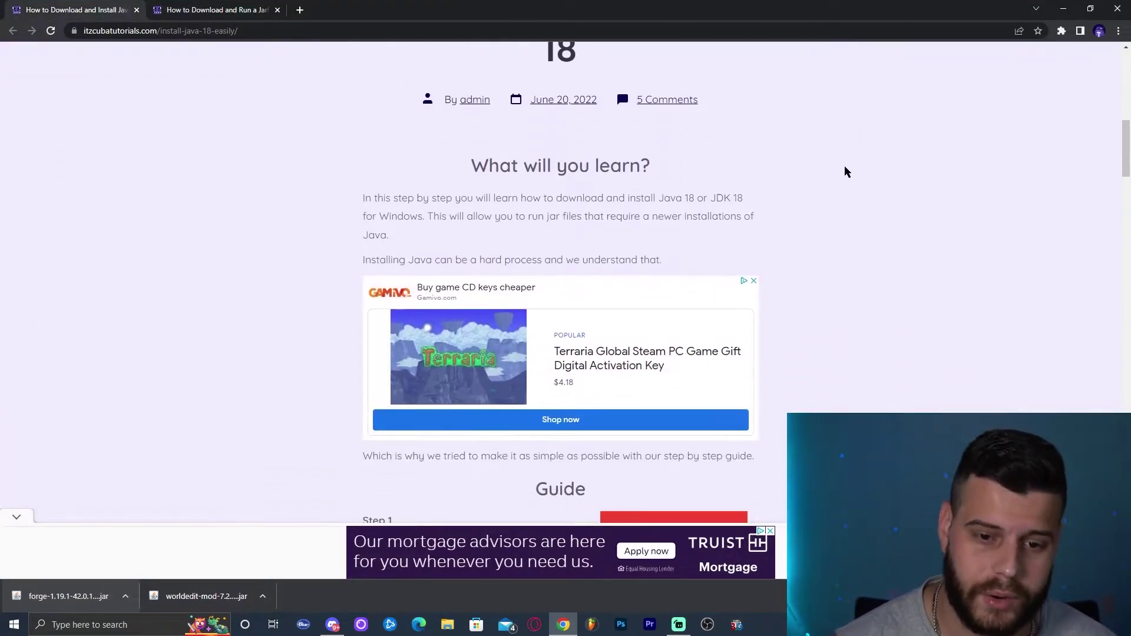
{"action": "scroll", "coordinate": [894, 158], "scroll_direction": "down", "scroll_amount": 6}
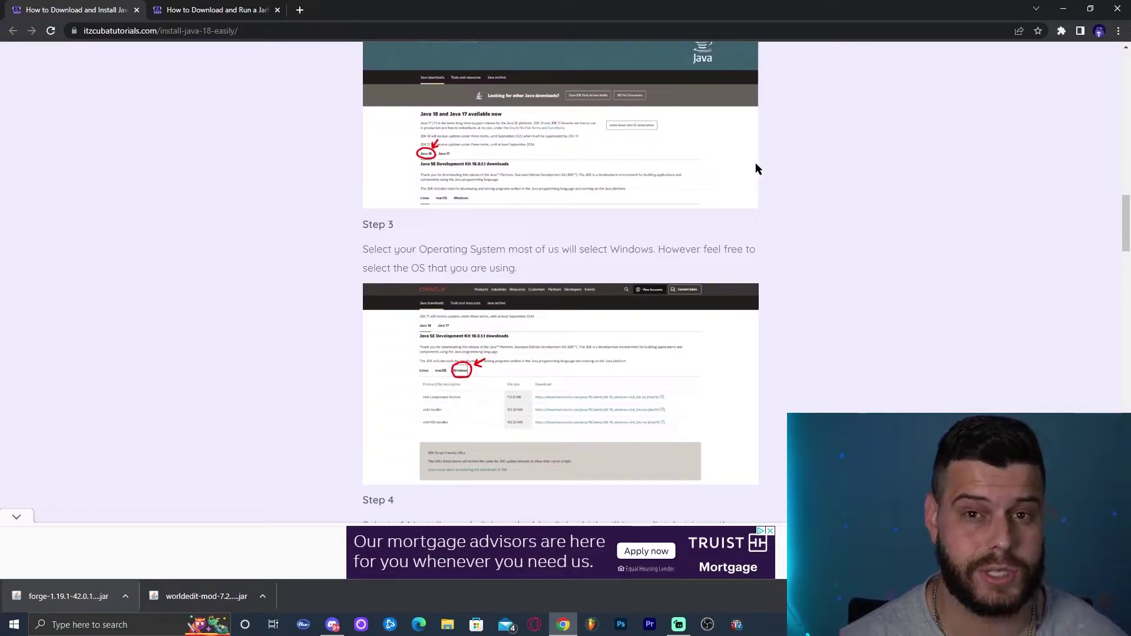
{"action": "scroll", "coordinate": [757, 169], "scroll_direction": "up", "scroll_amount": 7}
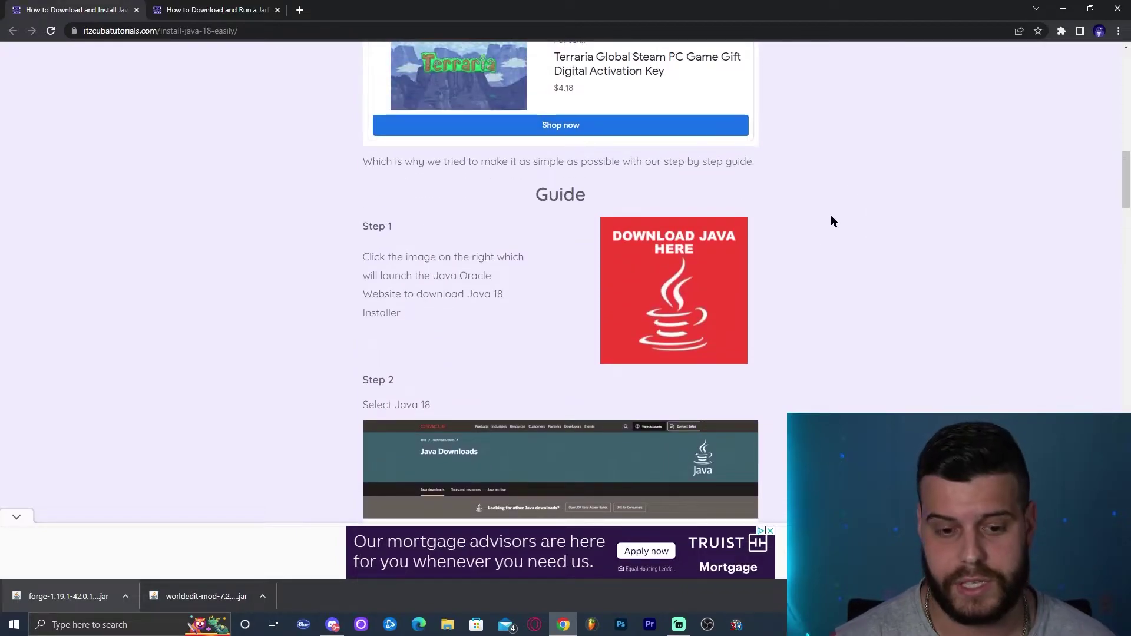
{"action": "scroll", "coordinate": [813, 262], "scroll_direction": "up", "scroll_amount": 2}
{"action": "scroll", "coordinate": [823, 268], "scroll_direction": "down", "scroll_amount": 2}
Open Oracle's Java Downloads page and show the JDK 18 Windows downloads
{"action": "left_click", "coordinate": [714, 249]}
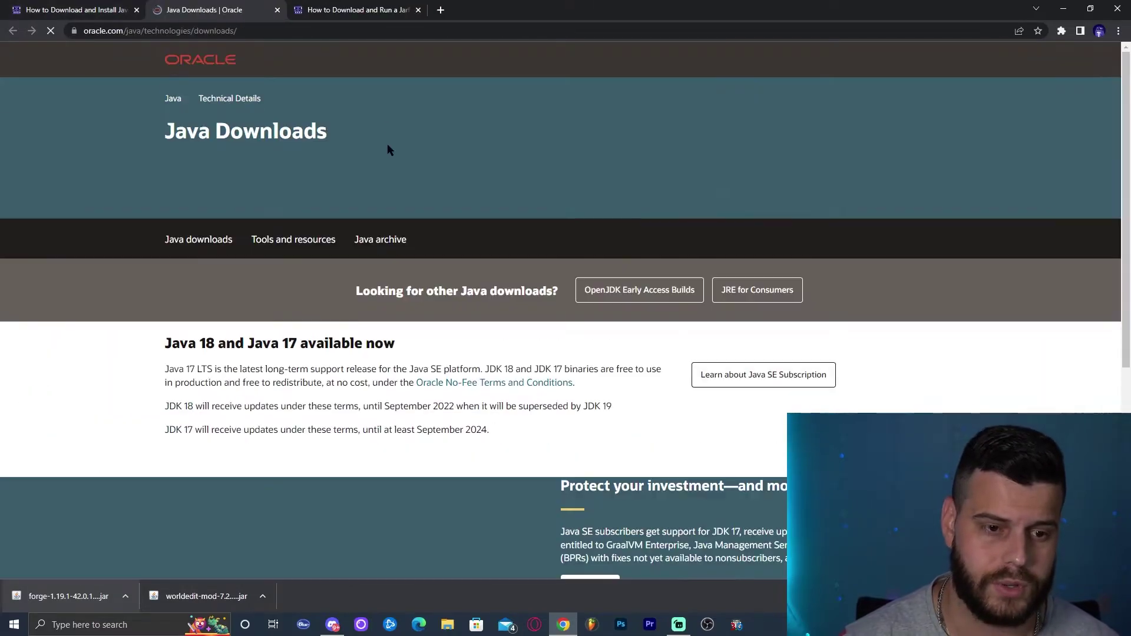
{"action": "scroll", "coordinate": [331, 205], "scroll_direction": "down", "scroll_amount": 1}
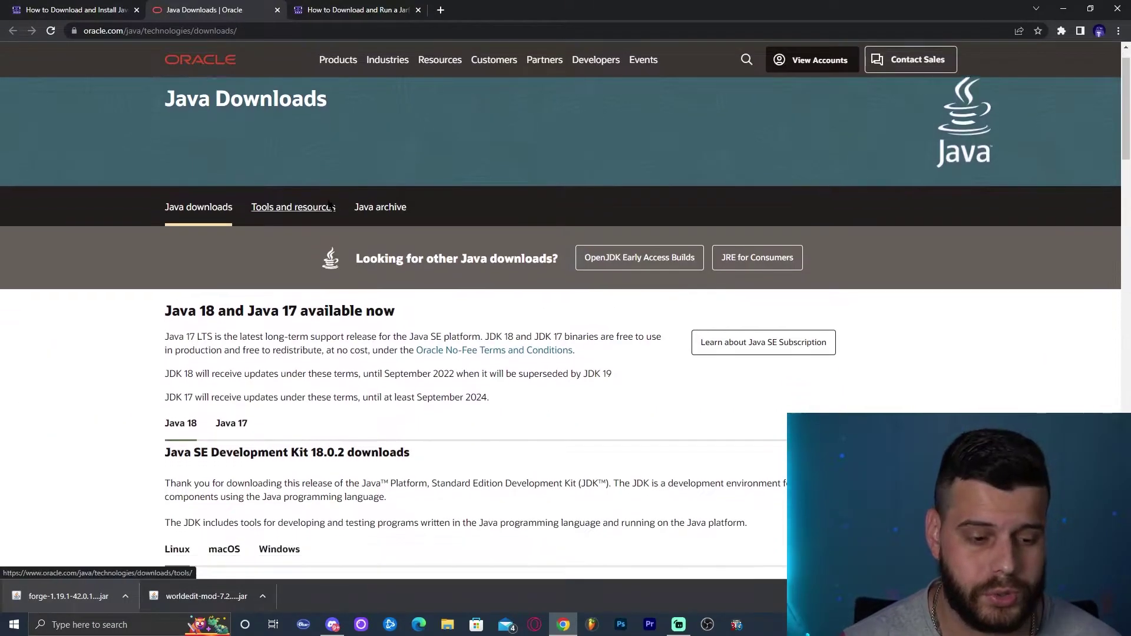
{"action": "scroll", "coordinate": [331, 205], "scroll_direction": "down", "scroll_amount": 3}
{"action": "left_click", "coordinate": [187, 340]}
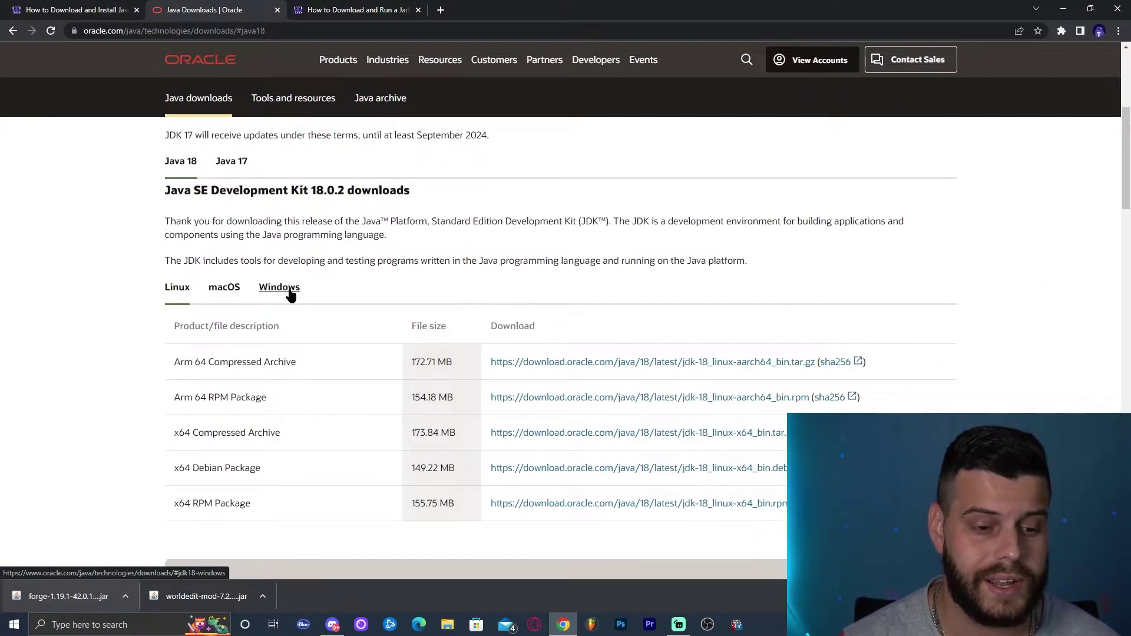
{"action": "left_click", "coordinate": [290, 295]}
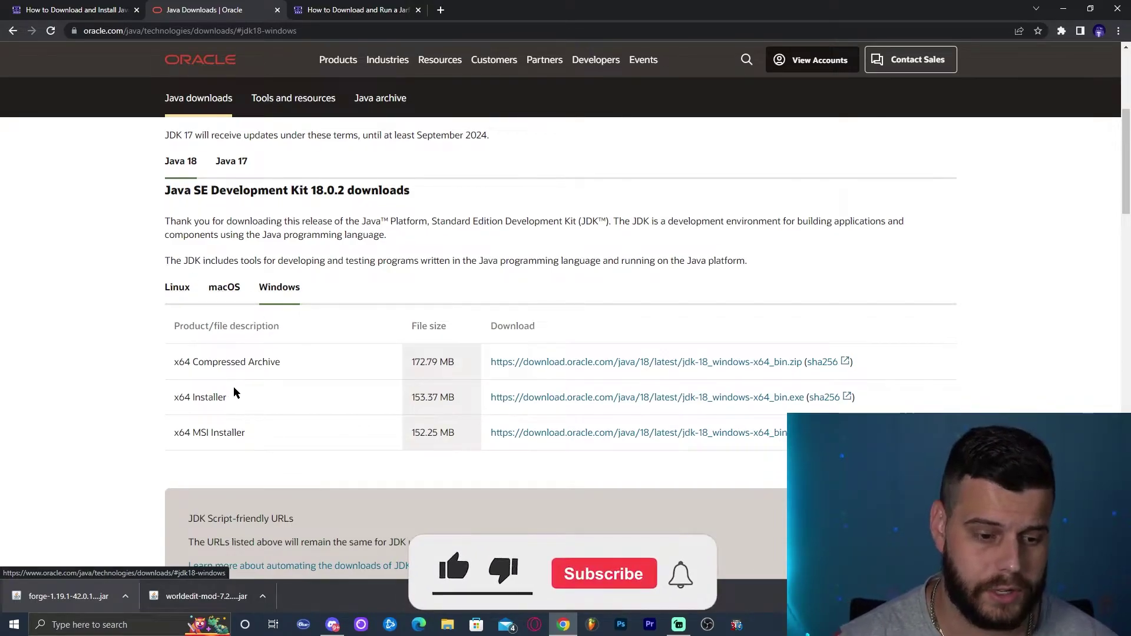
Save the JDK 18 x64 Installer jdk-18_windows-x64_bin.exe to Downloads and shrink the browser window
{"action": "left_click_drag", "start_coordinate": [228, 399], "coordinate": [175, 397]}
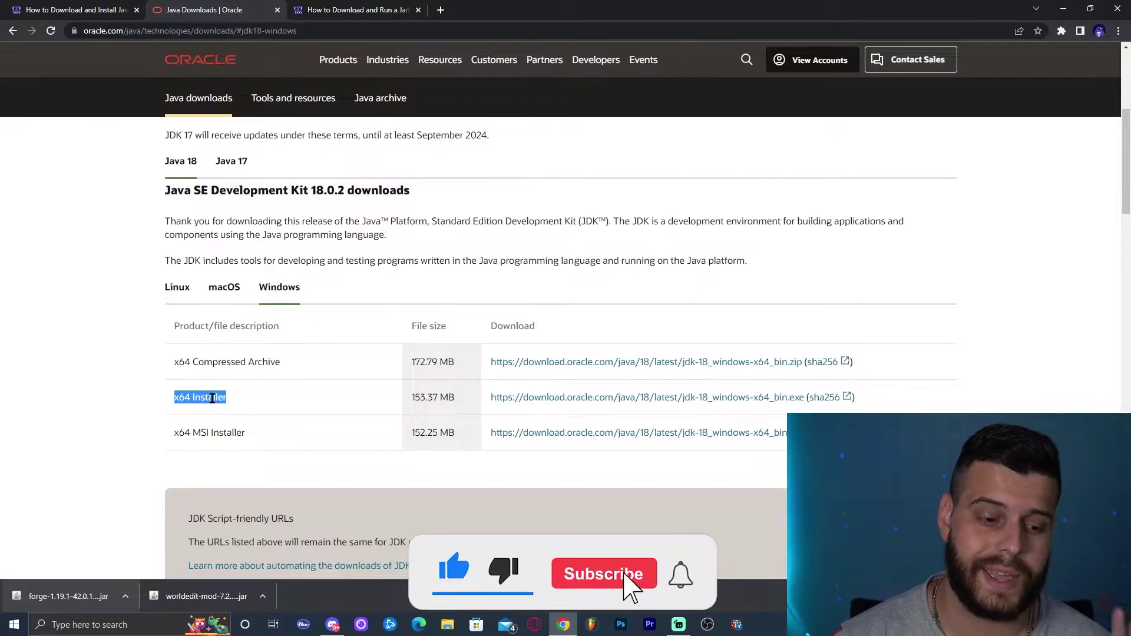
{"action": "left_click", "coordinate": [629, 399]}
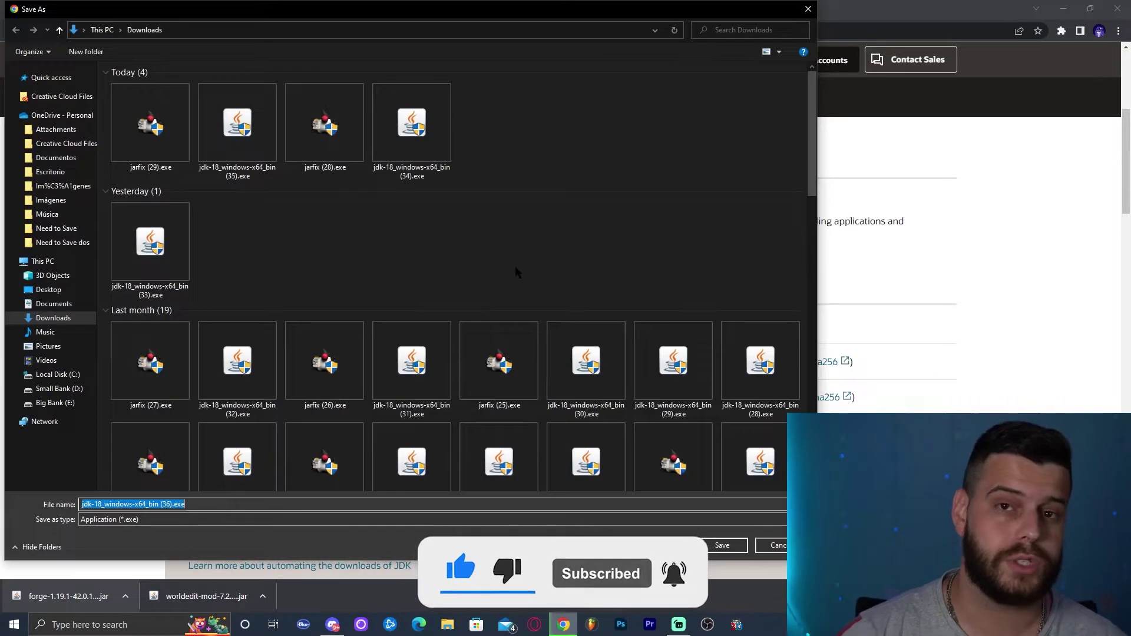
{"action": "left_click", "coordinate": [724, 545]}
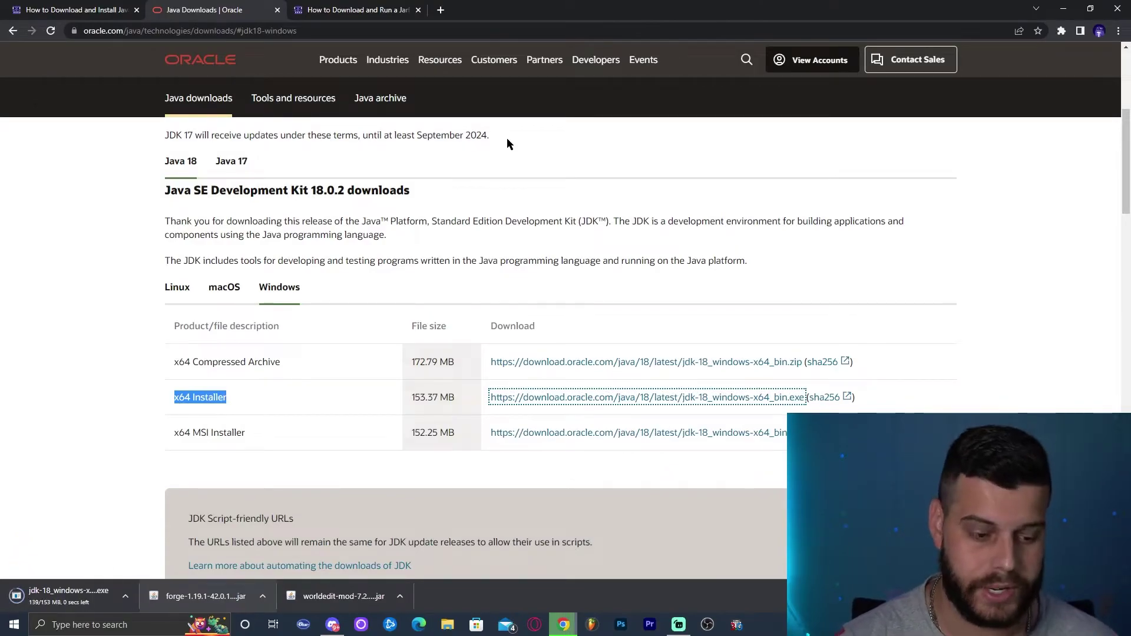
{"action": "key", "text": "super+Down"}
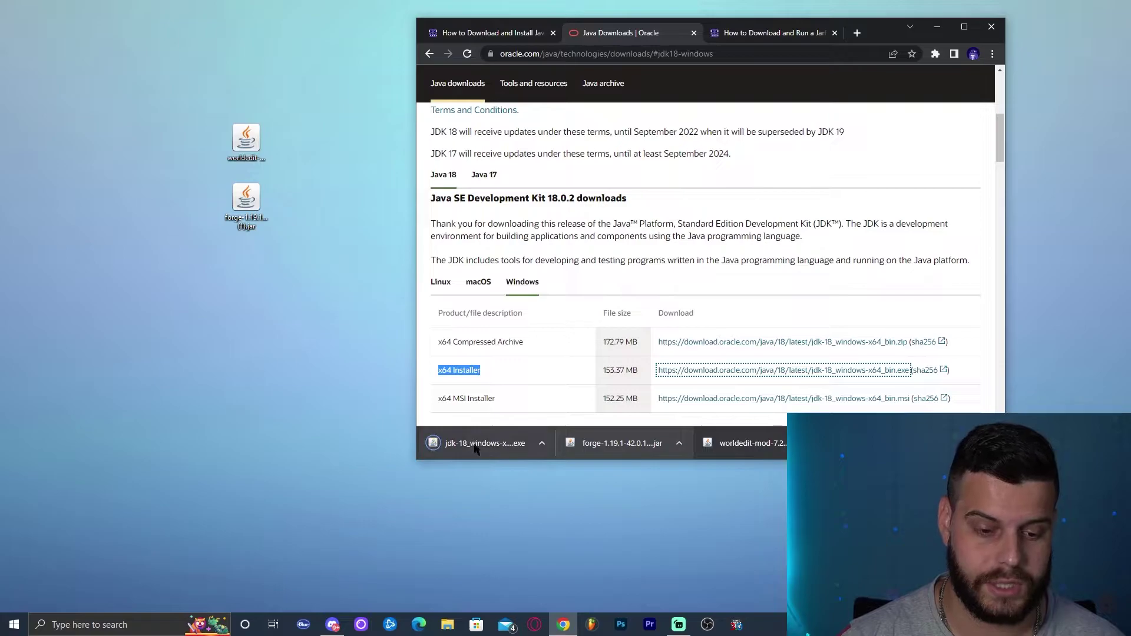
Copy the jdk-18 installer from Chrome's download bar onto the desktop and refresh it until the icon shows
{"action": "left_click_drag", "start_coordinate": [449, 441], "coordinate": [254, 287]}
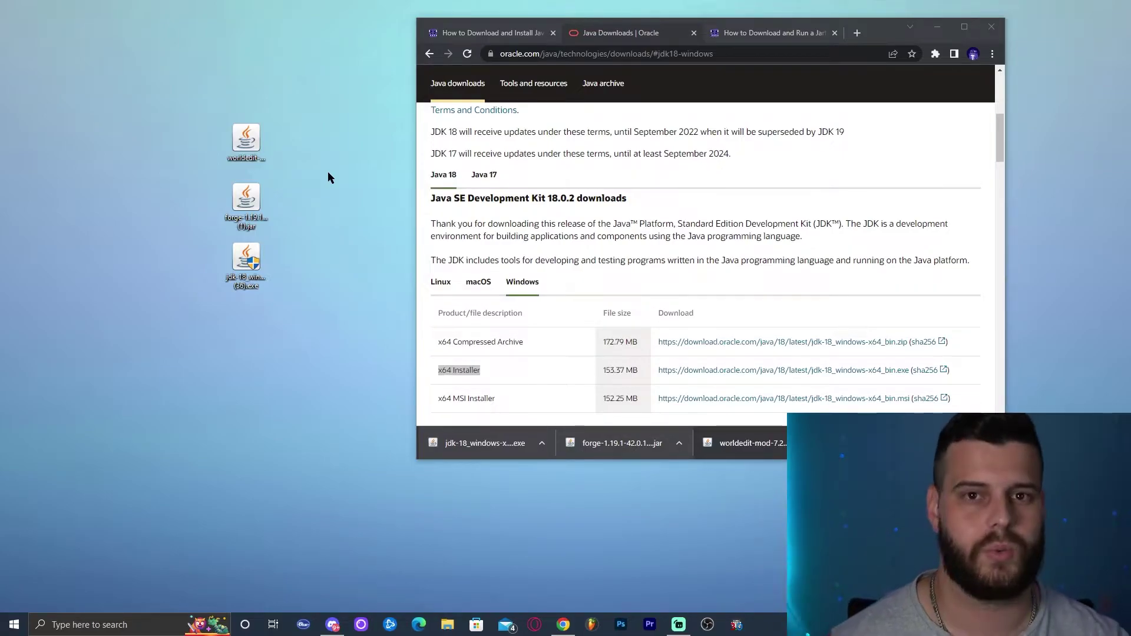
{"action": "right_click", "coordinate": [323, 168]}
{"action": "left_click", "coordinate": [353, 199]}
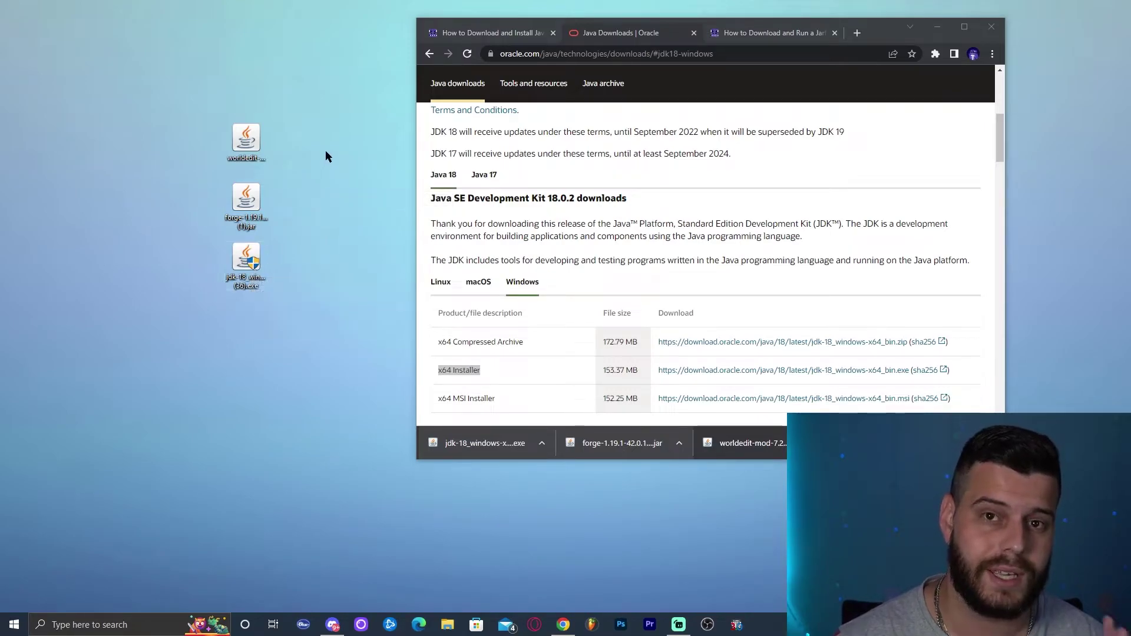
{"action": "right_click", "coordinate": [343, 137]}
{"action": "left_click", "coordinate": [373, 165]}
{"action": "right_click", "coordinate": [353, 154]}
{"action": "left_click", "coordinate": [371, 182]}
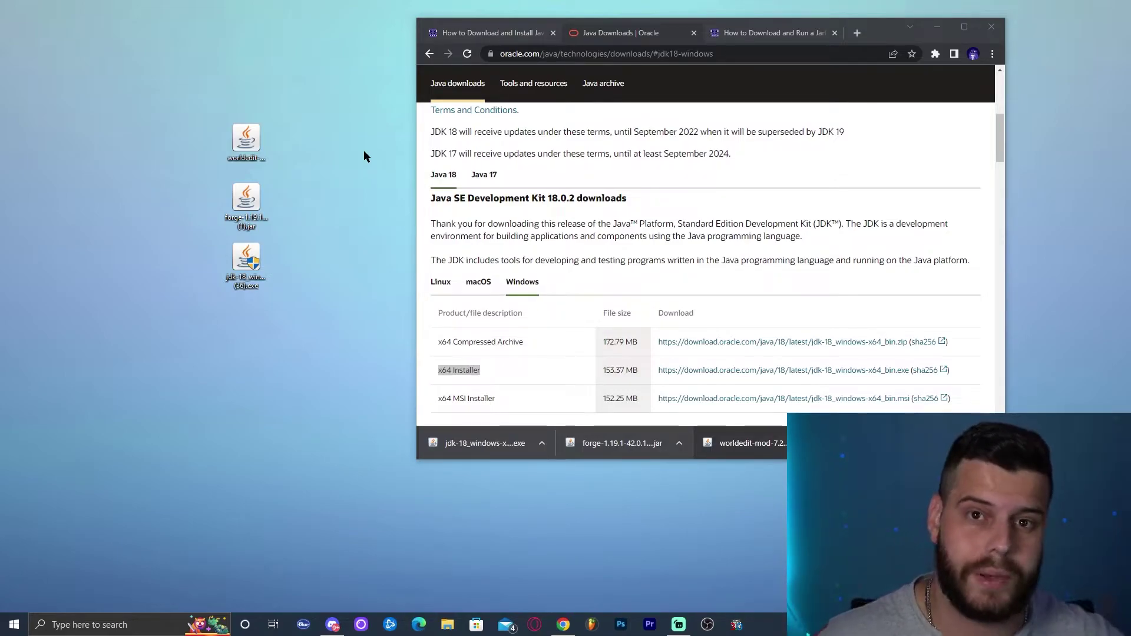
{"action": "right_click", "coordinate": [363, 117]}
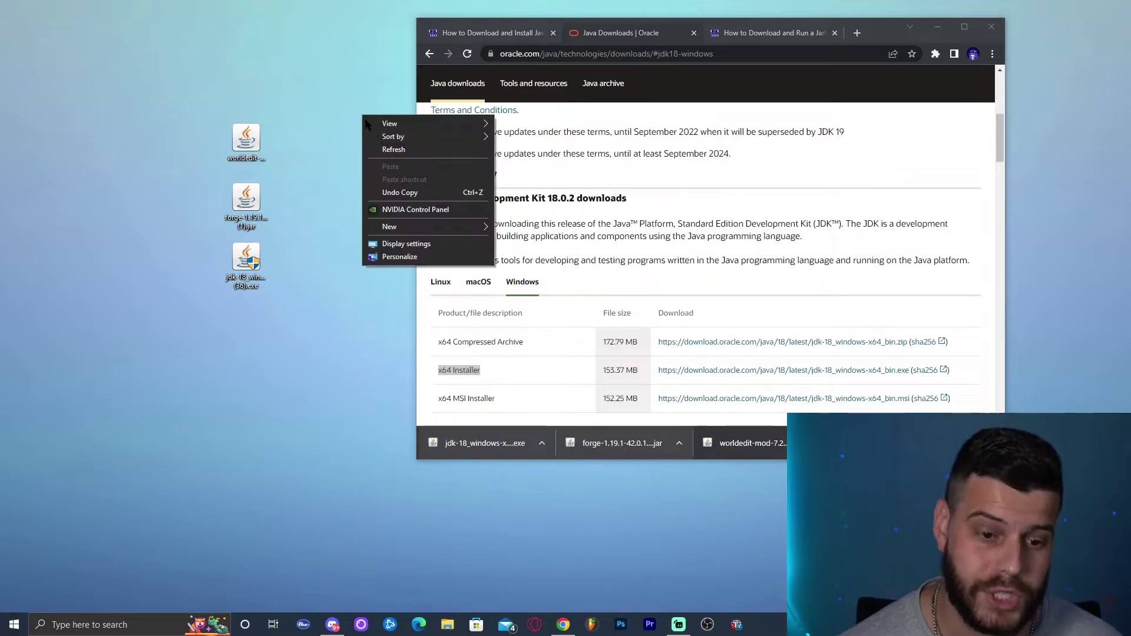
{"action": "left_click", "coordinate": [393, 150]}
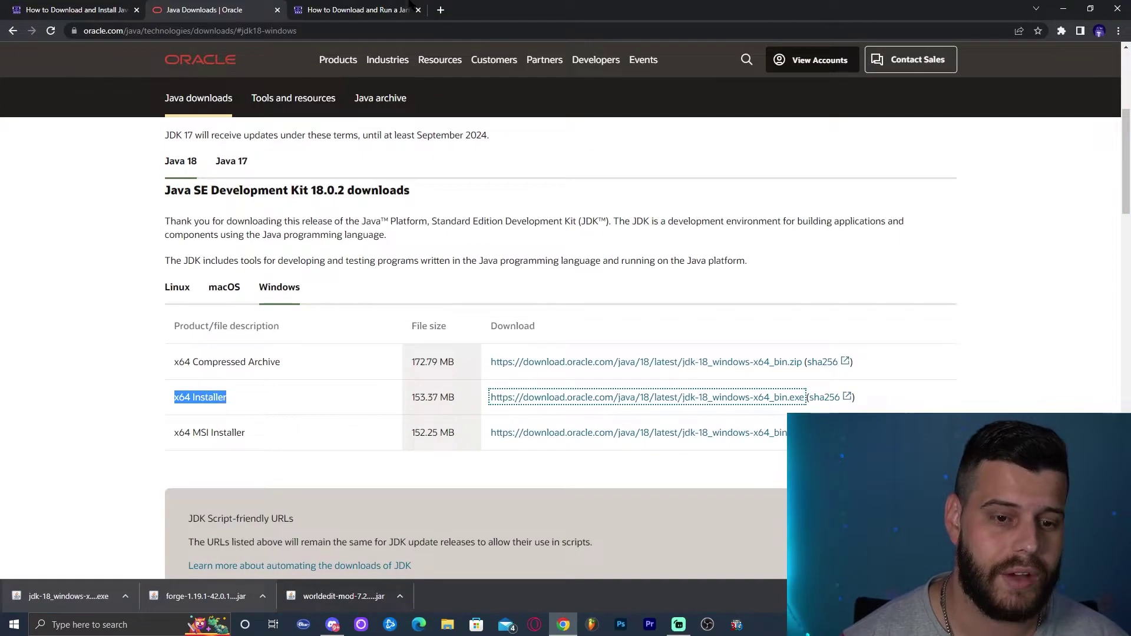
Skim the itzCuba Jarfix guide tab, then close it to return to Oracle's JDK downloads page
{"action": "left_click", "coordinate": [408, 9]}
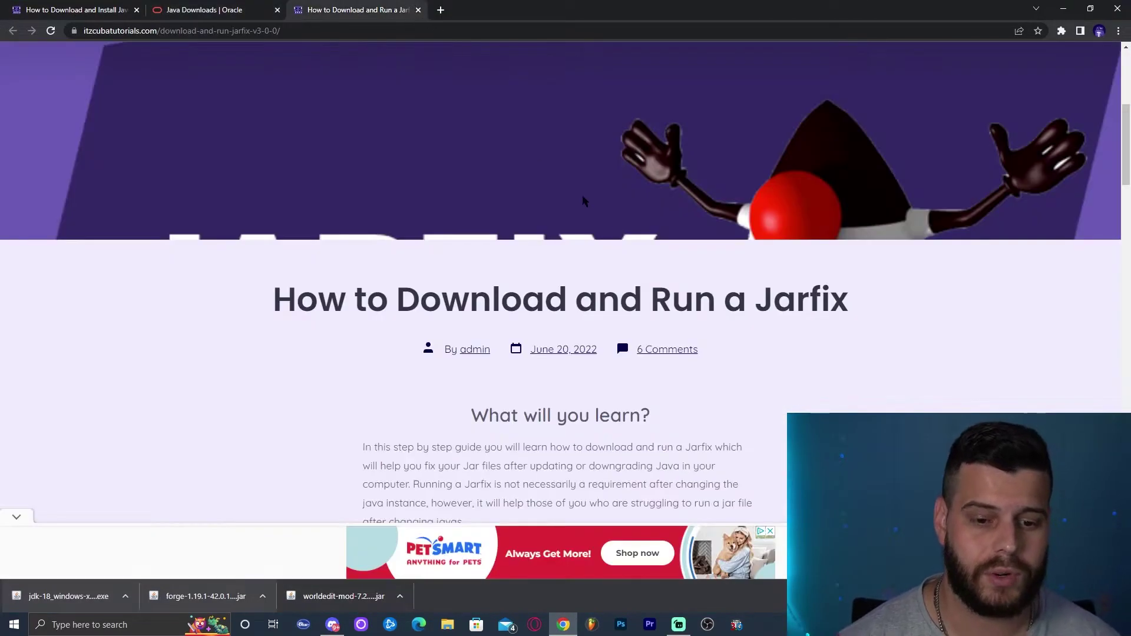
{"action": "scroll", "coordinate": [789, 248], "scroll_direction": "down", "scroll_amount": 4}
{"action": "scroll", "coordinate": [854, 127], "scroll_direction": "up", "scroll_amount": 1}
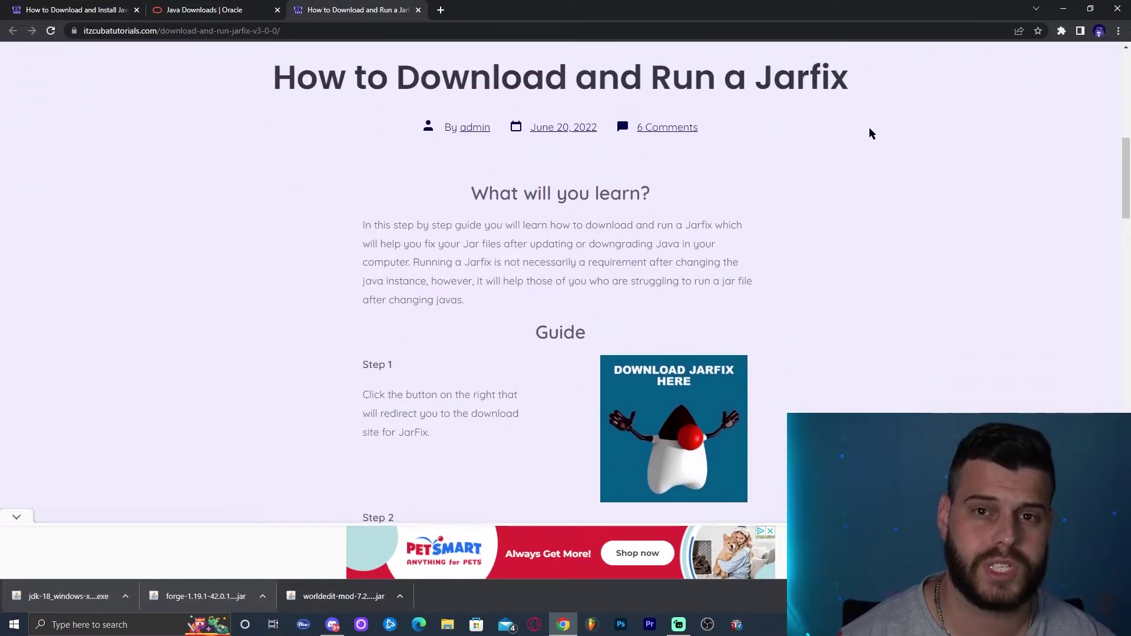
{"action": "scroll", "coordinate": [766, 188], "scroll_direction": "down", "scroll_amount": 2}
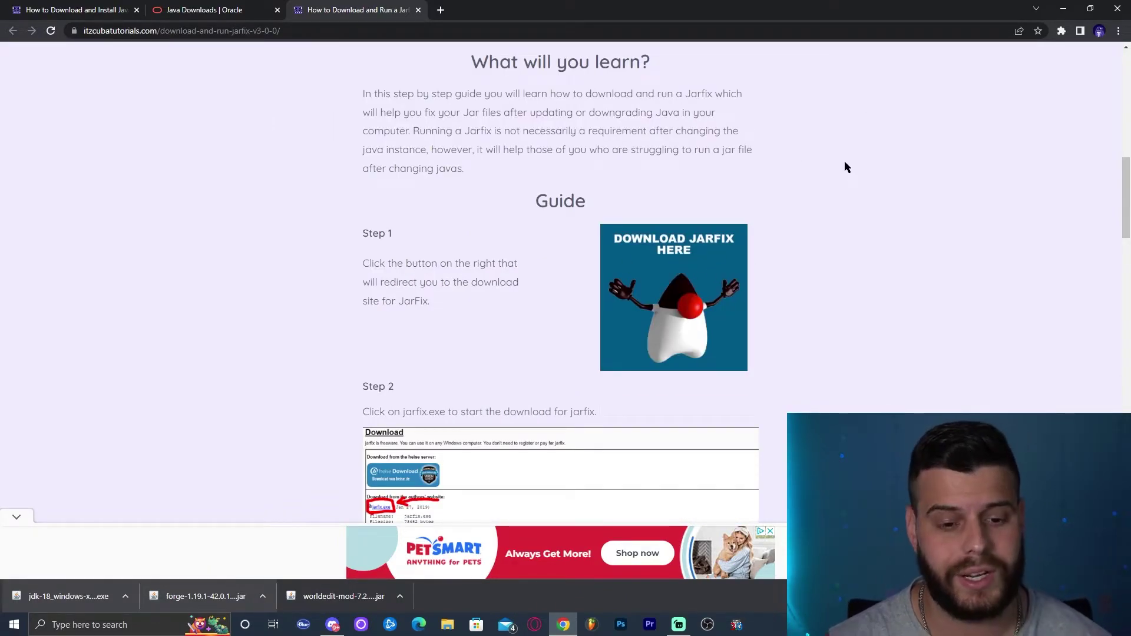
{"action": "scroll", "coordinate": [695, 256], "scroll_direction": "down", "scroll_amount": 4}
{"action": "scroll", "coordinate": [814, 242], "scroll_direction": "down", "scroll_amount": 4}
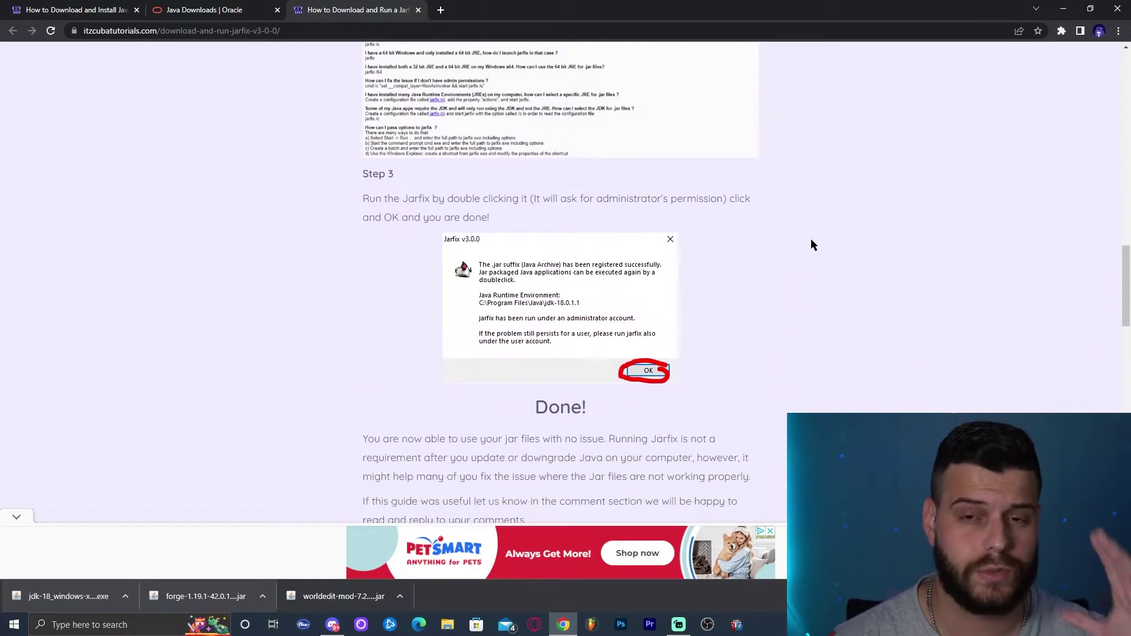
{"action": "scroll", "coordinate": [813, 253], "scroll_direction": "up", "scroll_amount": 10}
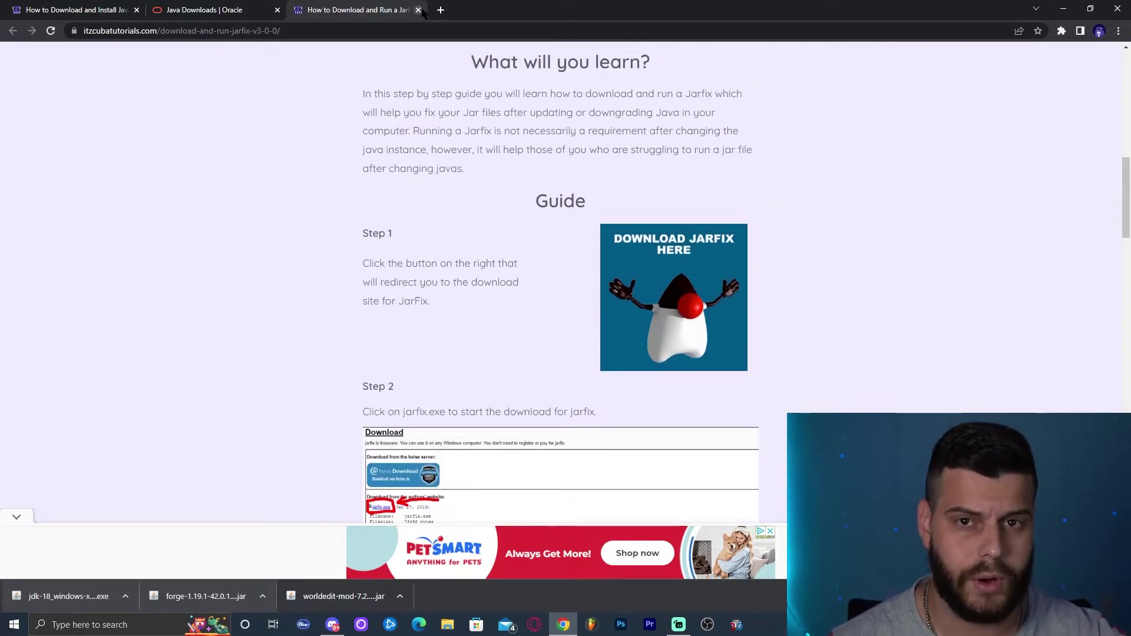
{"action": "left_click", "coordinate": [418, 10]}
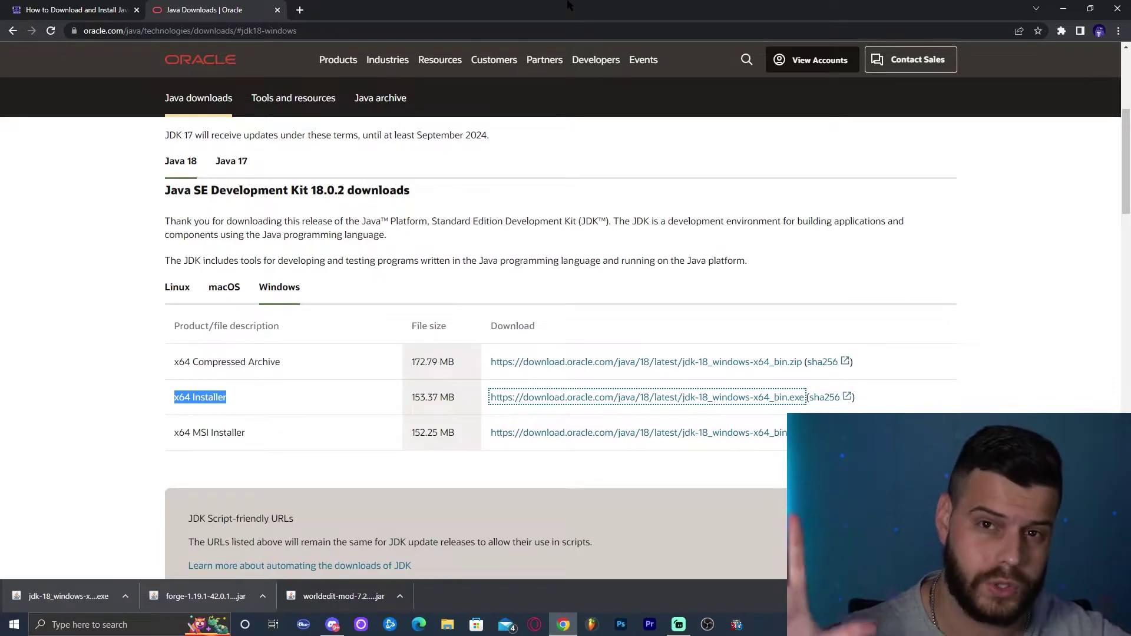
Close Chrome and refresh the desktop
{"action": "left_click", "coordinate": [1118, 8]}
{"action": "right_click", "coordinate": [407, 99]}
{"action": "left_click", "coordinate": [439, 129]}
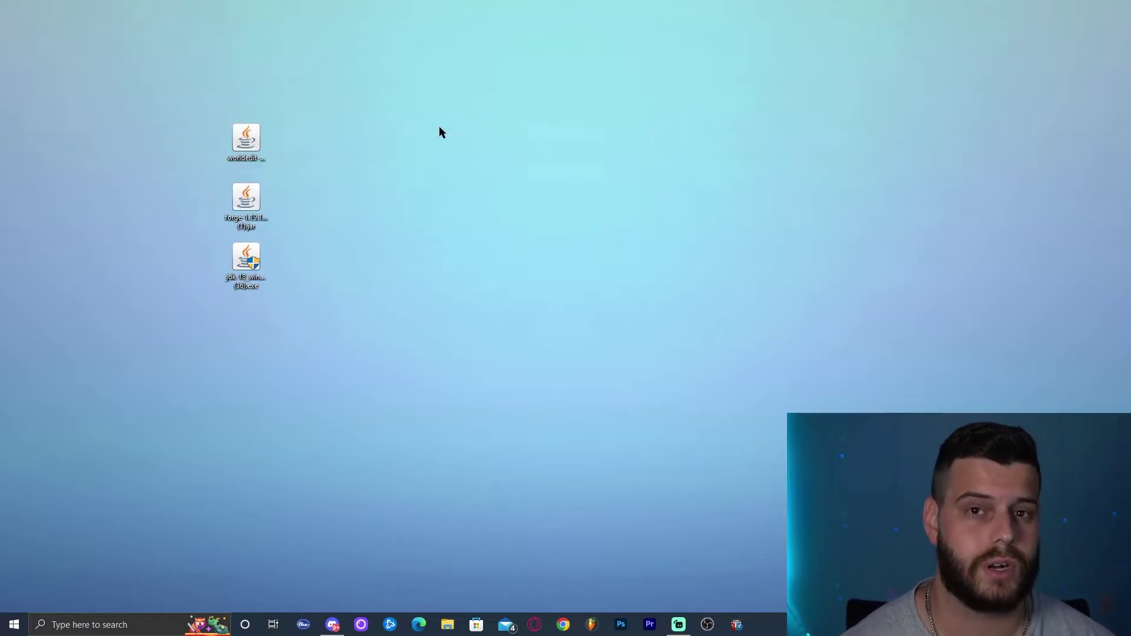
{"action": "right_click", "coordinate": [440, 124]}
{"action": "left_click", "coordinate": [462, 159]}
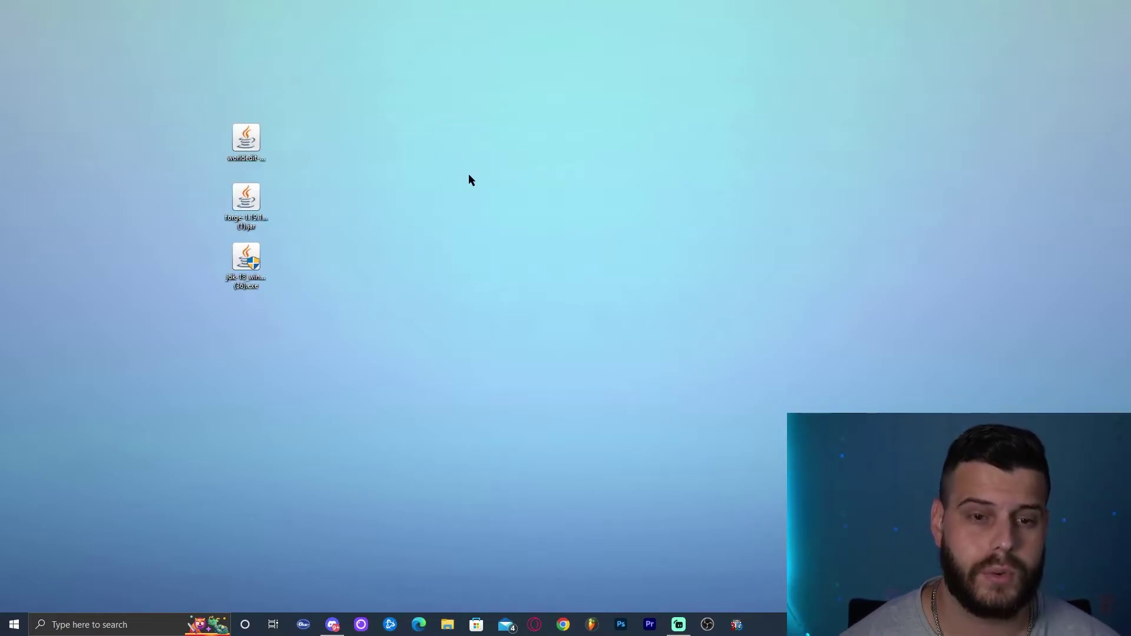
Install JDK 18.0.2 (64-bit) to the default C:\Program Files\Java\jdk-18.0.2 folder
{"action": "double_click", "coordinate": [255, 264]}
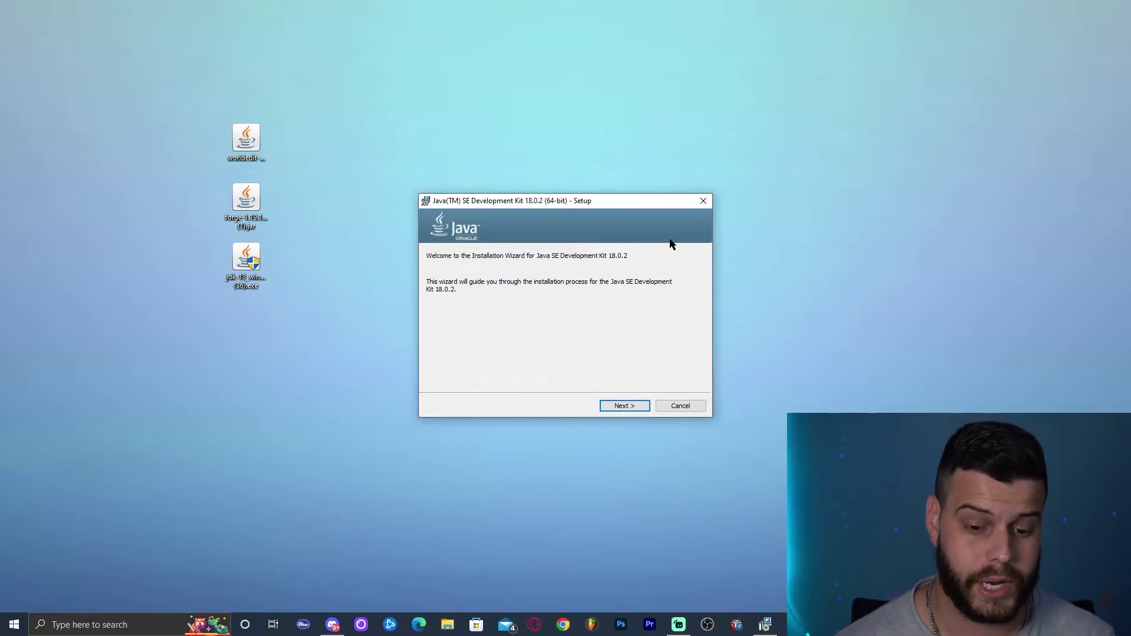
{"action": "left_click", "coordinate": [636, 406]}
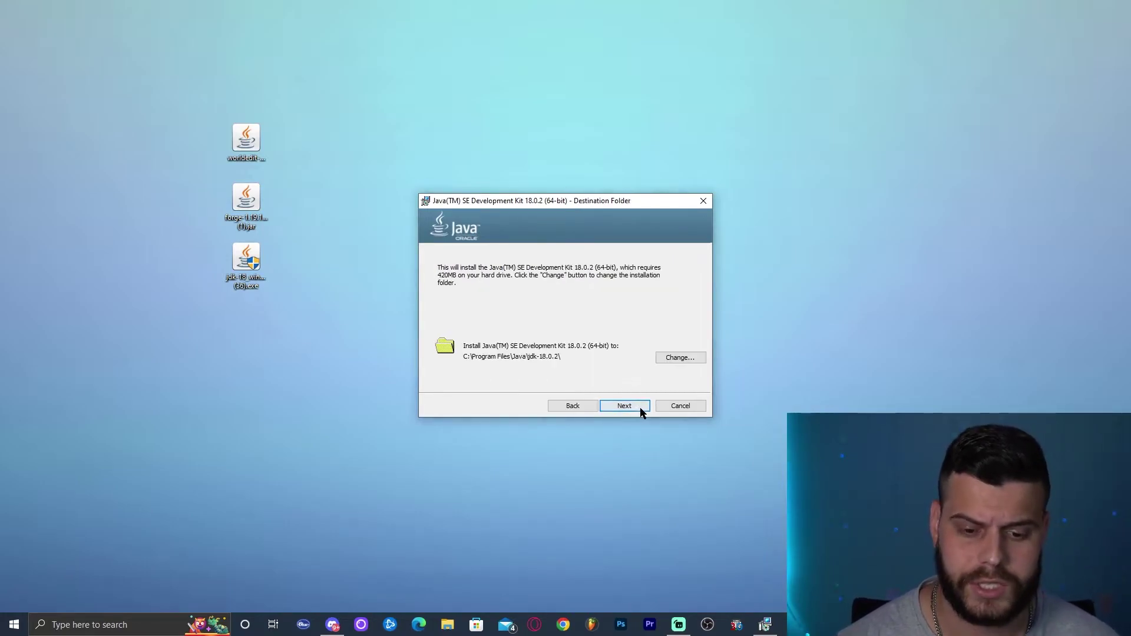
{"action": "left_click", "coordinate": [638, 407]}
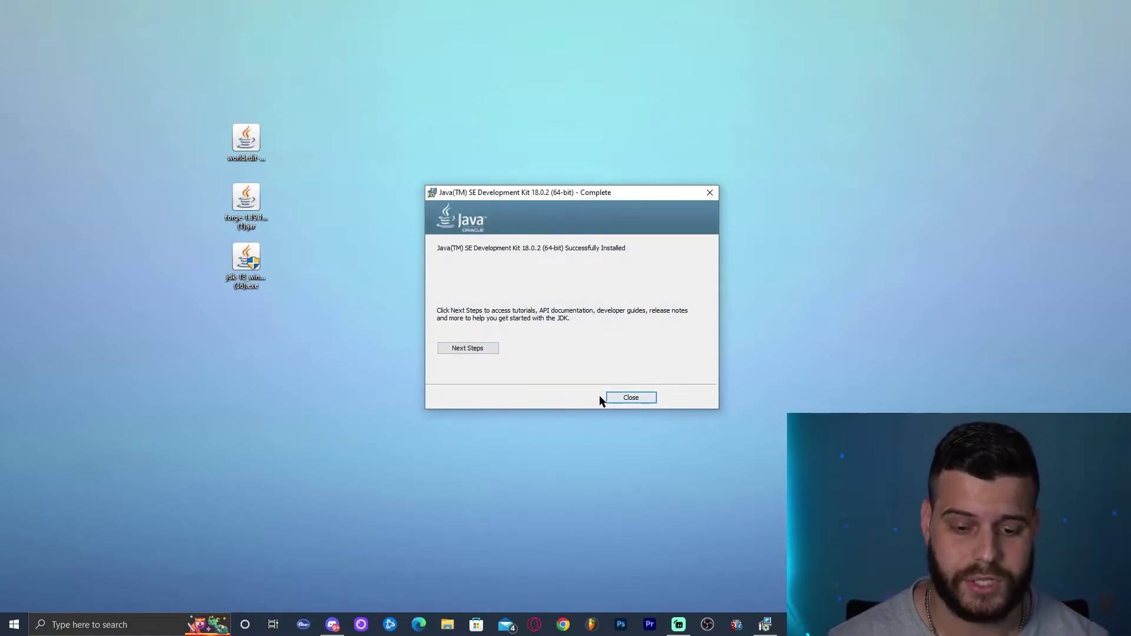
{"action": "left_click", "coordinate": [643, 397]}
{"action": "left_click_drag", "start_coordinate": [437, 366], "coordinate": [156, 246]}
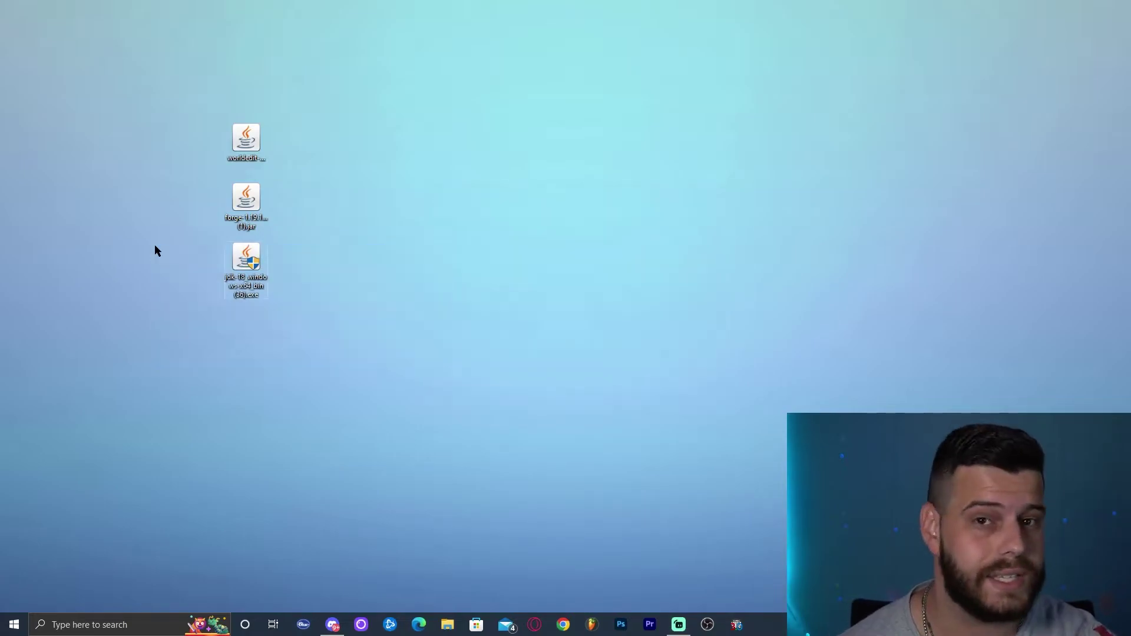
Delete the jdk-18 installer file from the desktop and refresh the desktop
{"action": "key", "text": "Delete"}
{"action": "right_click", "coordinate": [481, 177]}
{"action": "left_click", "coordinate": [507, 212]}
{"action": "right_click", "coordinate": [407, 126]}
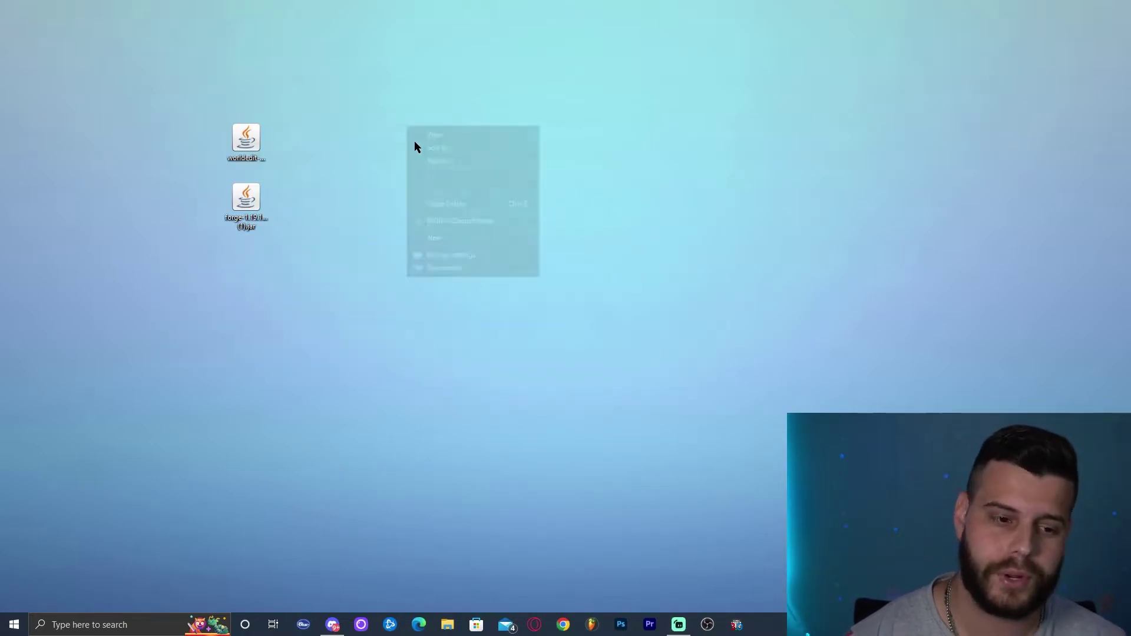
{"action": "left_click", "coordinate": [478, 161]}
{"action": "right_click", "coordinate": [488, 146]}
{"action": "left_click", "coordinate": [522, 180]}
{"action": "left_click", "coordinate": [242, 199]}
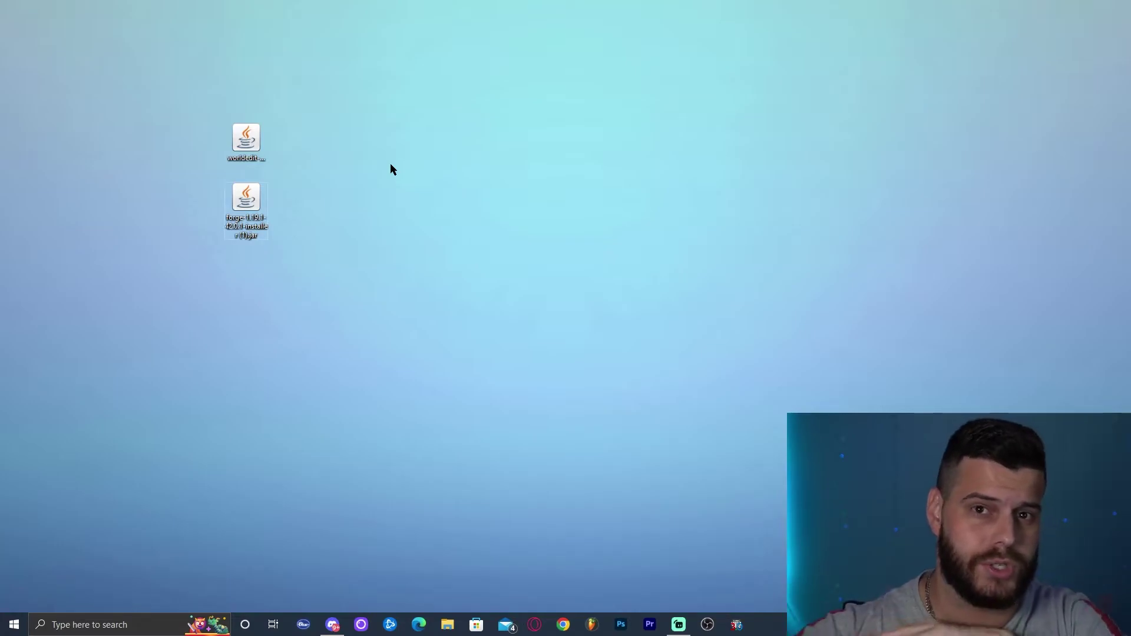
Install the Forge 1.19.1-forge-42.0.1 client into the default launcher folder
{"action": "double_click", "coordinate": [257, 197]}
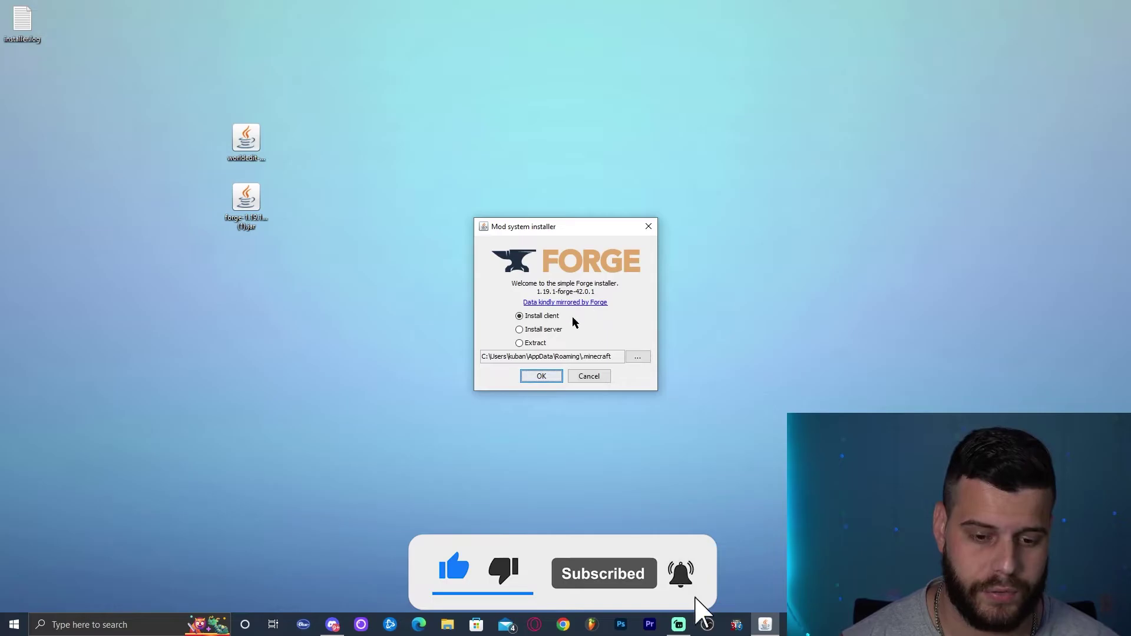
{"action": "left_click", "coordinate": [553, 375]}
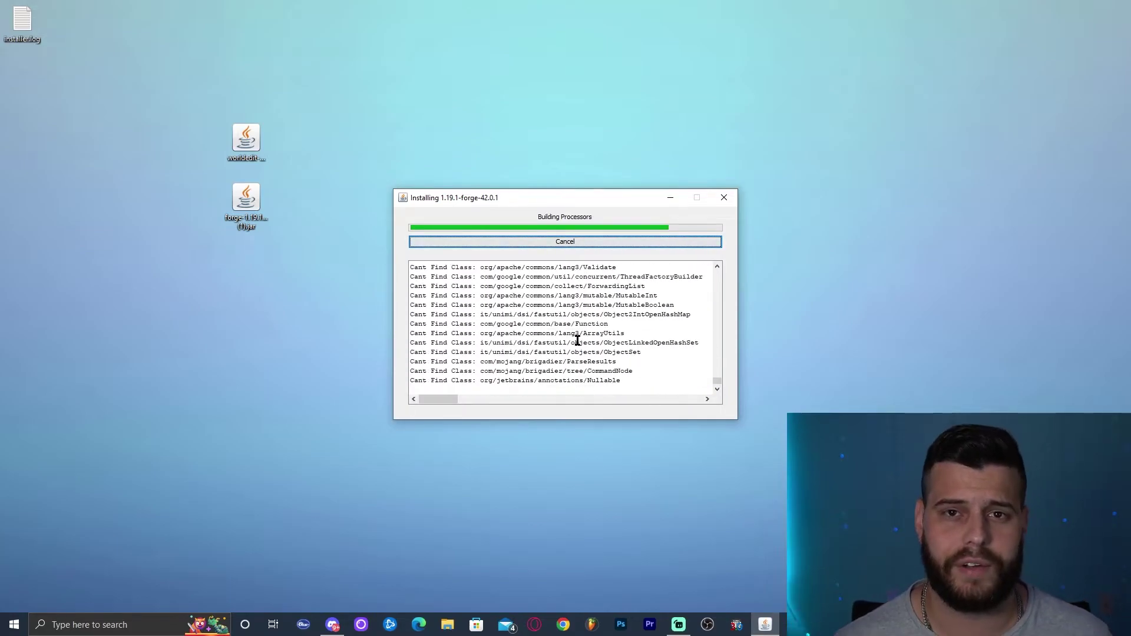
{"action": "left_click_drag", "start_coordinate": [588, 200], "coordinate": [601, 196]}
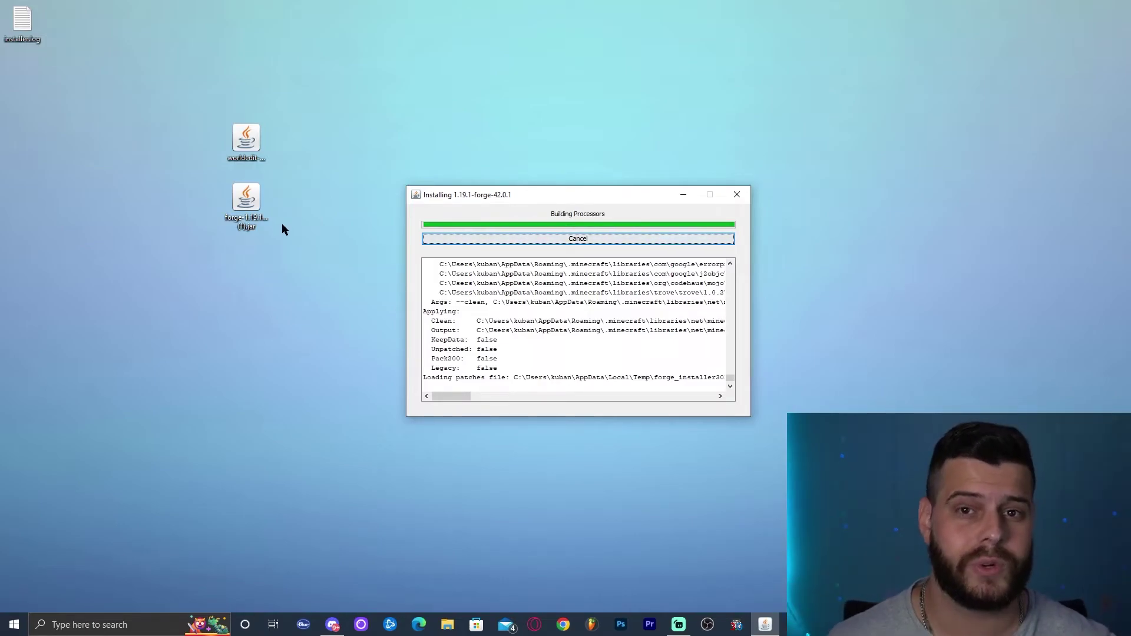
{"action": "left_click_drag", "start_coordinate": [317, 243], "coordinate": [211, 101]}
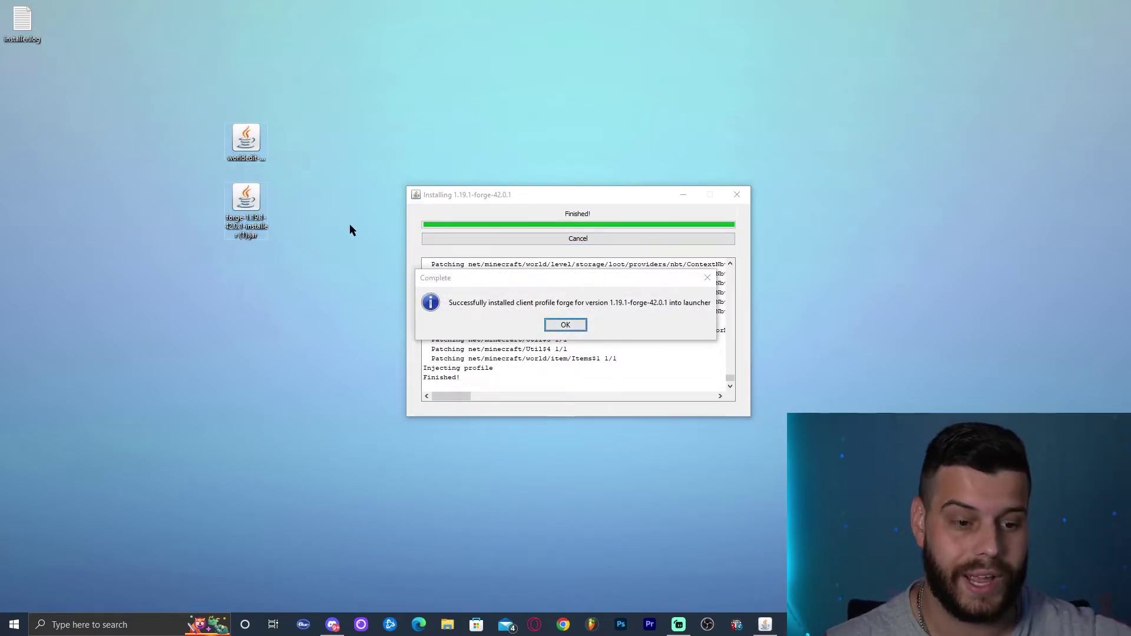
{"action": "key", "text": "Return"}
Refresh the desktop and delete the Forge installer jar
{"action": "right_click", "coordinate": [315, 143]}
{"action": "left_click", "coordinate": [374, 182]}
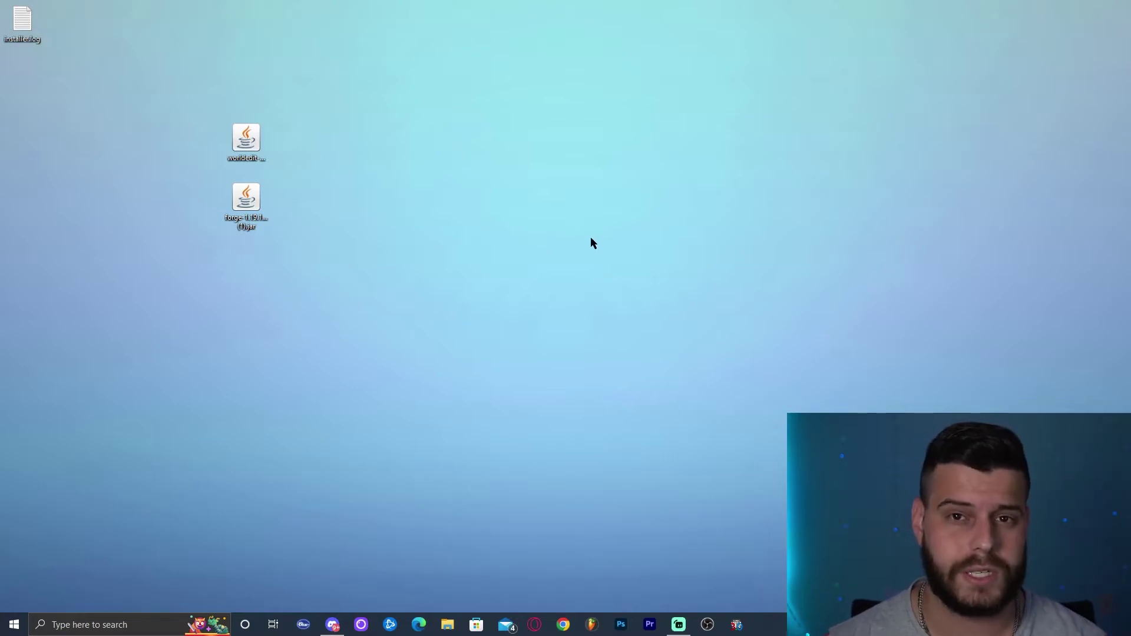
{"action": "left_click_drag", "start_coordinate": [363, 289], "coordinate": [206, 206]}
{"action": "key", "text": "Delete"}
{"action": "left_click_drag", "start_coordinate": [106, 92], "coordinate": [27, 35]}
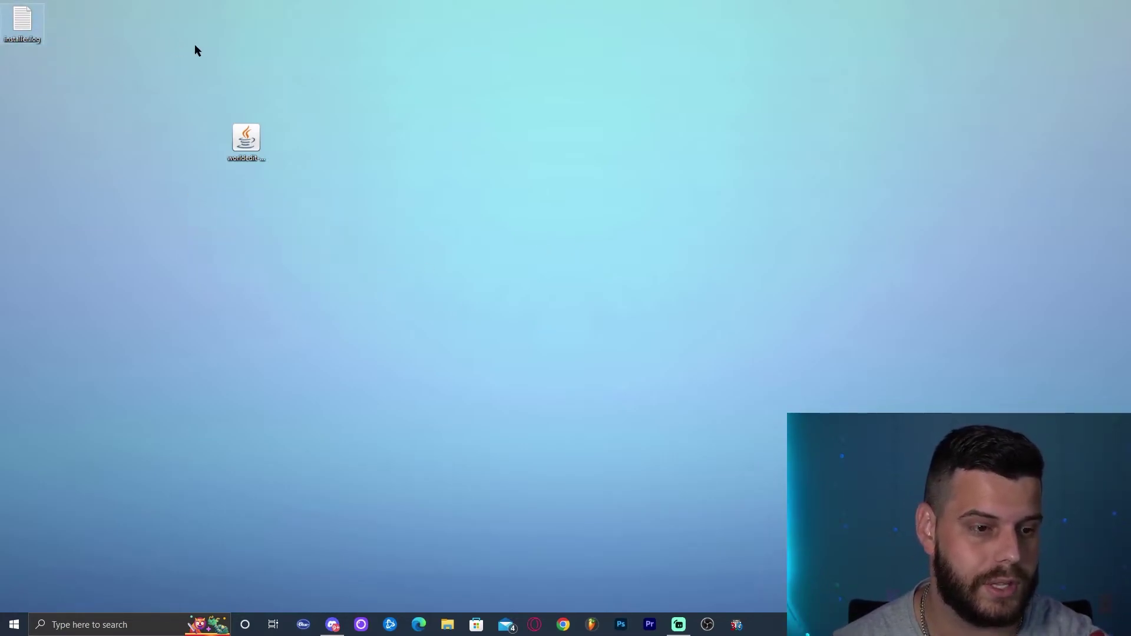